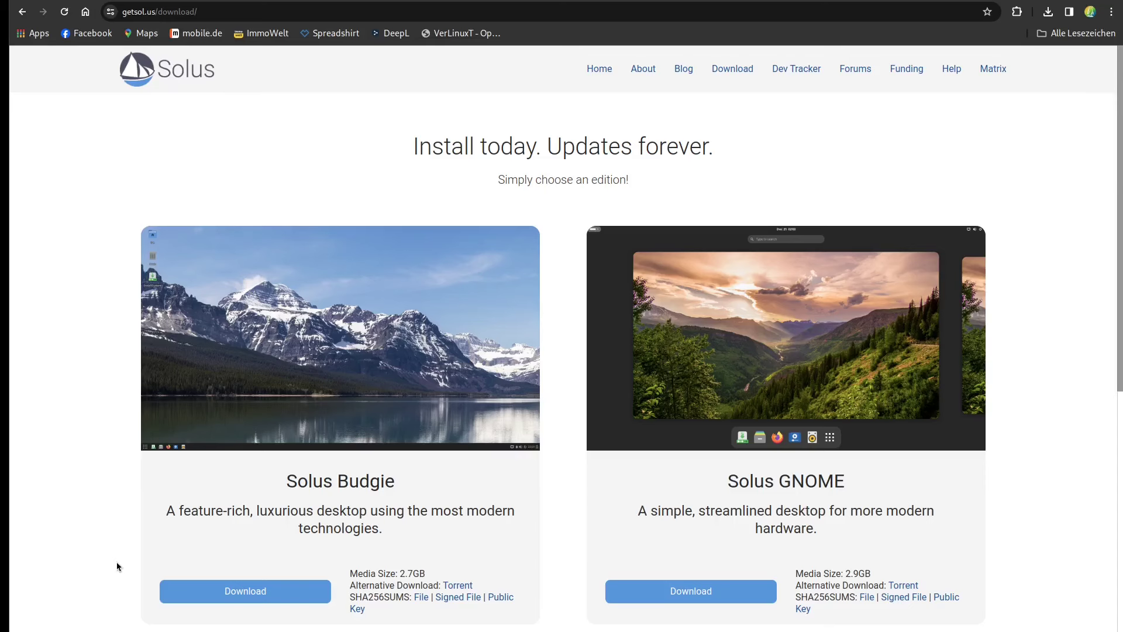
Step: Look through the Solus editions offered on the download page
{"action": "scroll", "coordinate": [1003, 519], "scroll_direction": "down", "scroll_amount": 4}
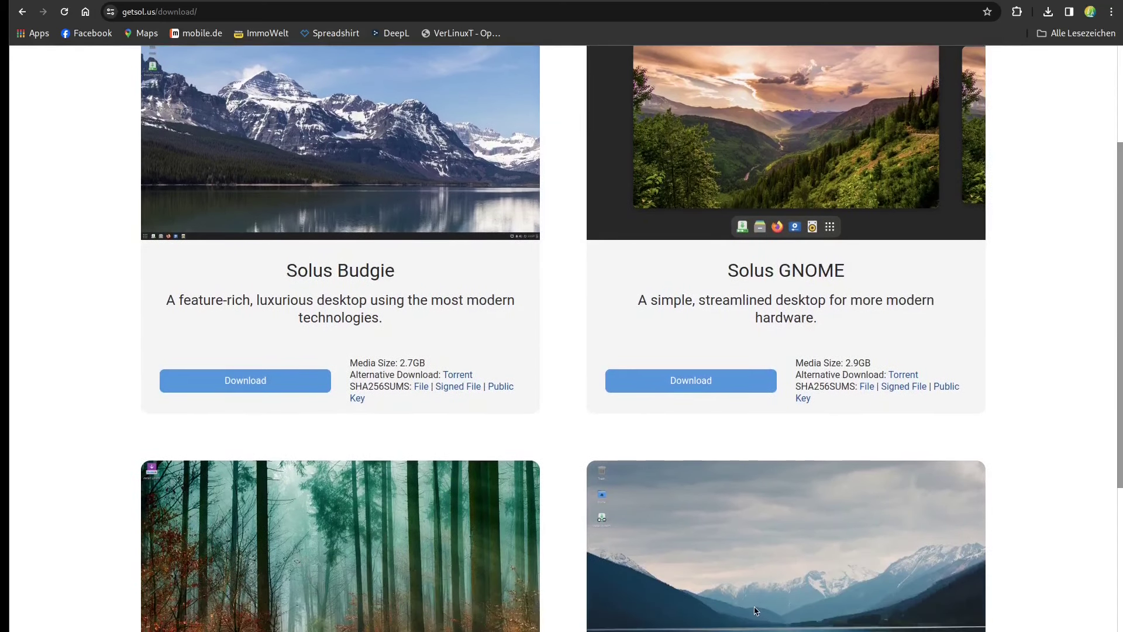
{"action": "scroll", "coordinate": [755, 610], "scroll_direction": "down", "scroll_amount": 3}
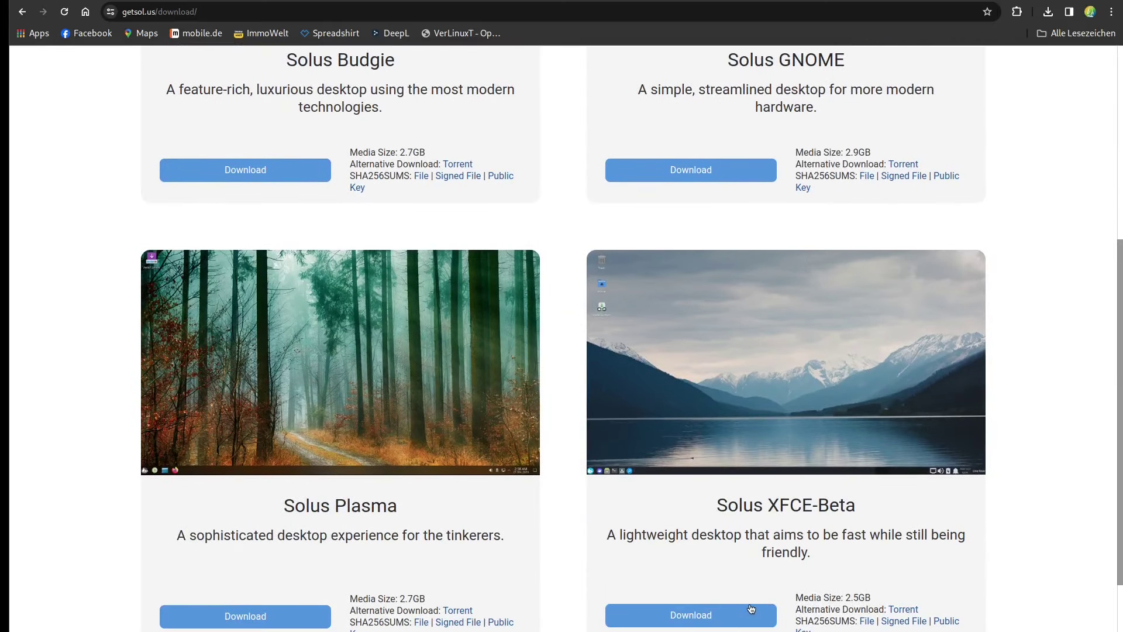
{"action": "scroll", "coordinate": [751, 609], "scroll_direction": "up", "scroll_amount": 6}
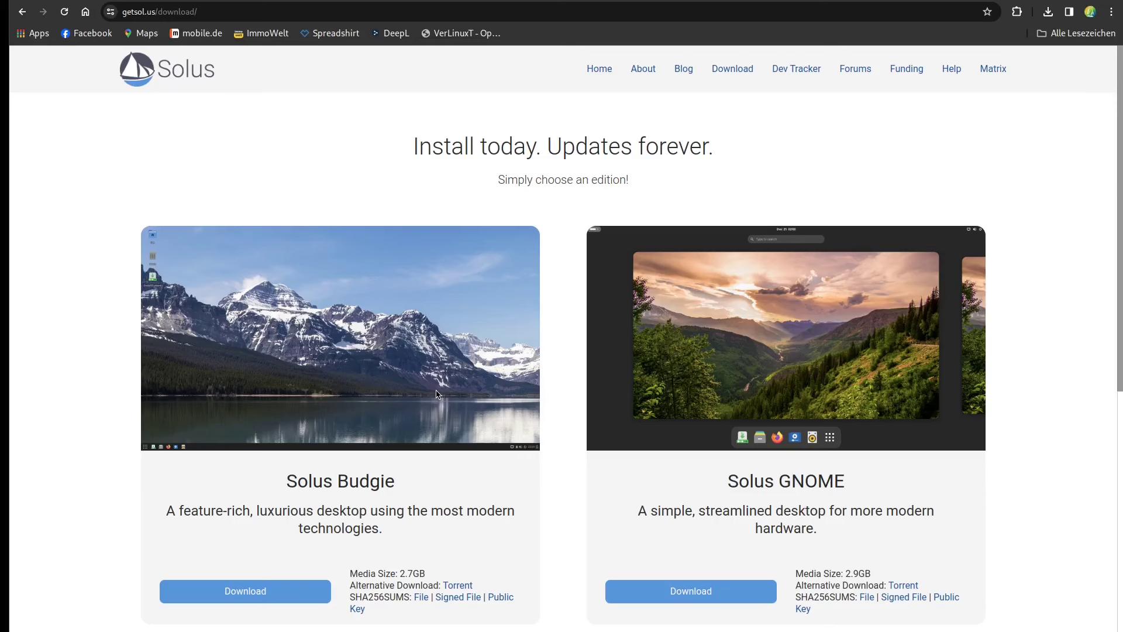
{"action": "scroll", "coordinate": [845, 337], "scroll_direction": "down", "scroll_amount": 5}
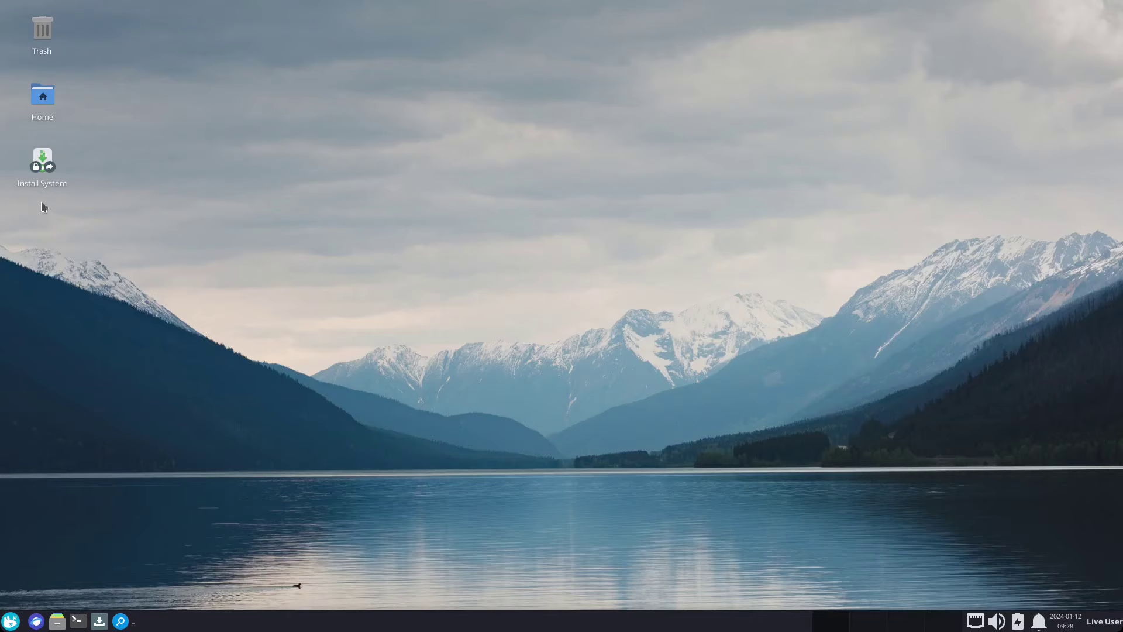
Step: Start the system installer and accept Deutsch, the Europe/Berlin time zone and the default German layout on a Generic 105-key PC keyboard
{"action": "double_click", "coordinate": [37, 164]}
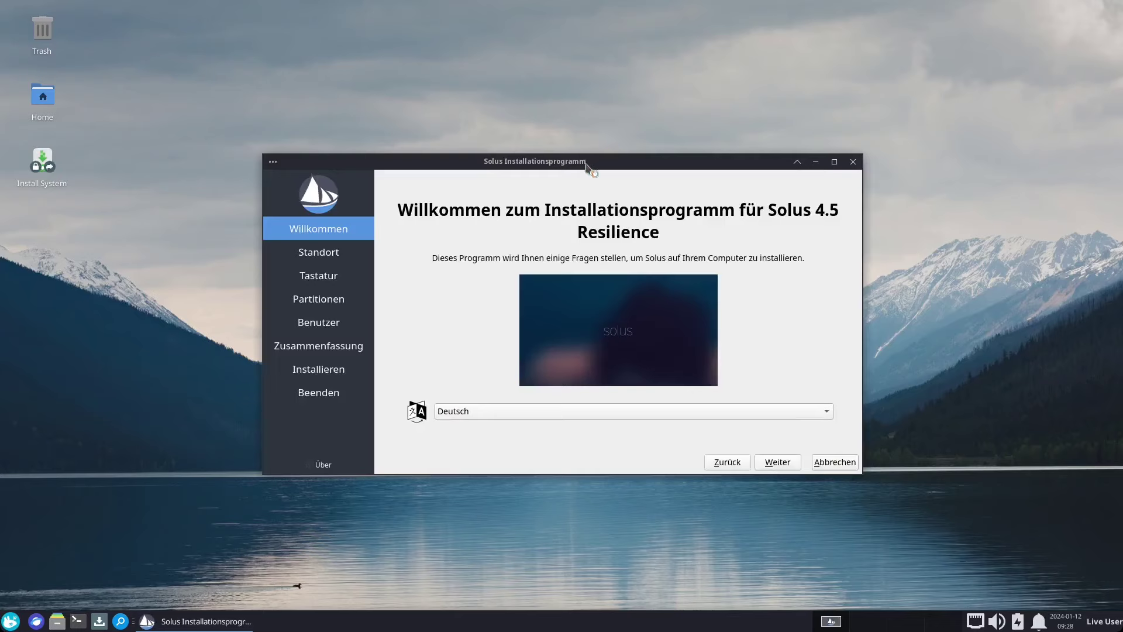
{"action": "left_click", "coordinate": [776, 463]}
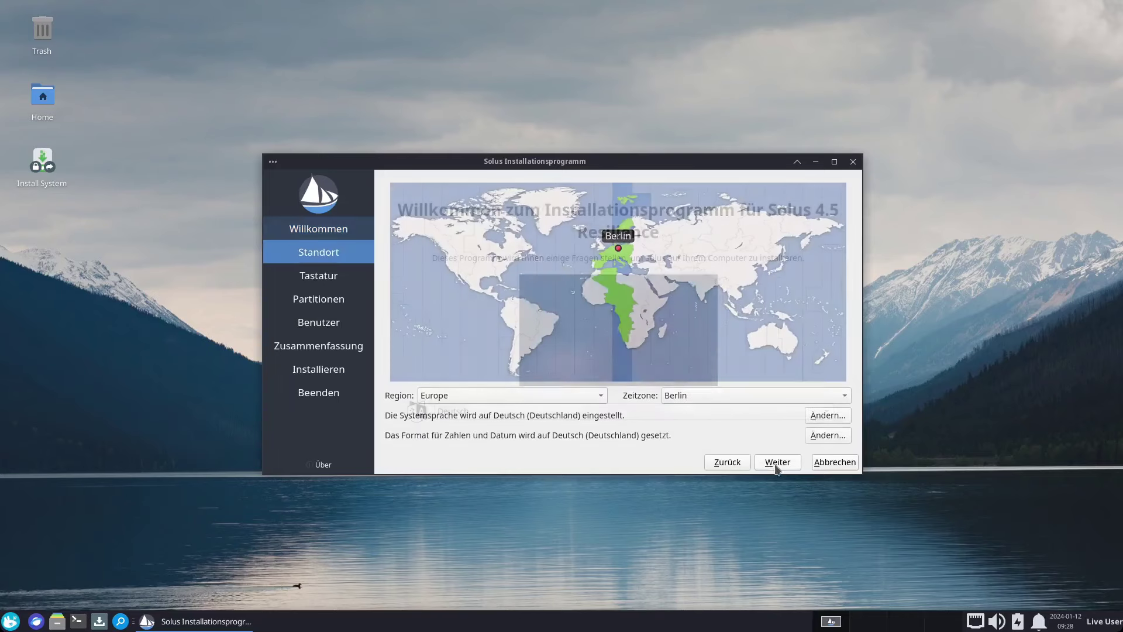
{"action": "left_click", "coordinate": [776, 463]}
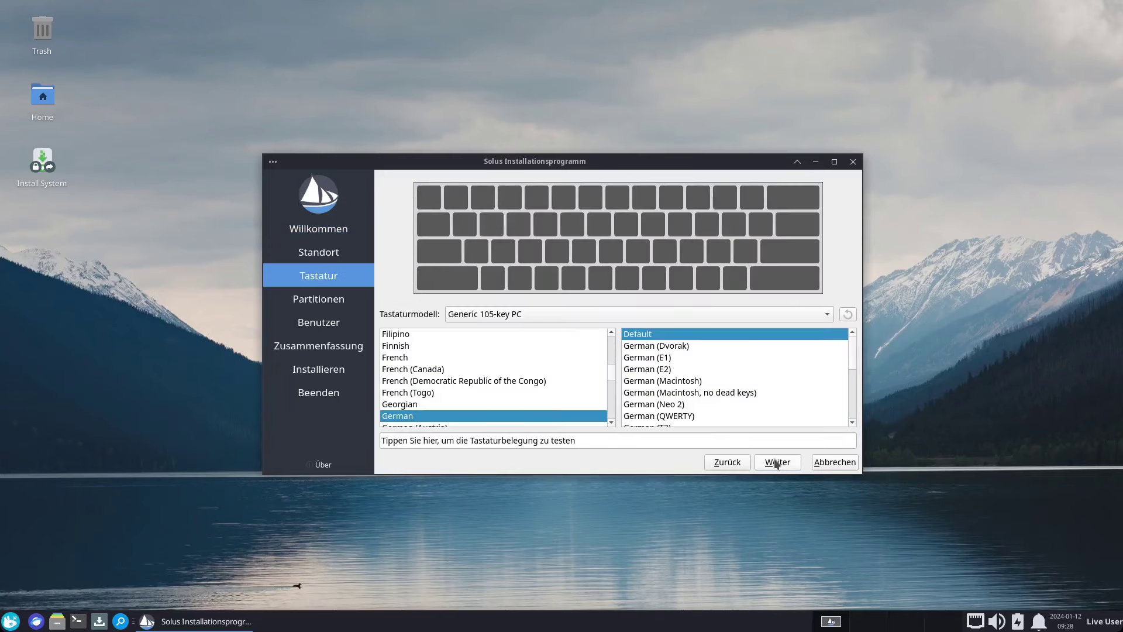
{"action": "left_click", "coordinate": [776, 463]}
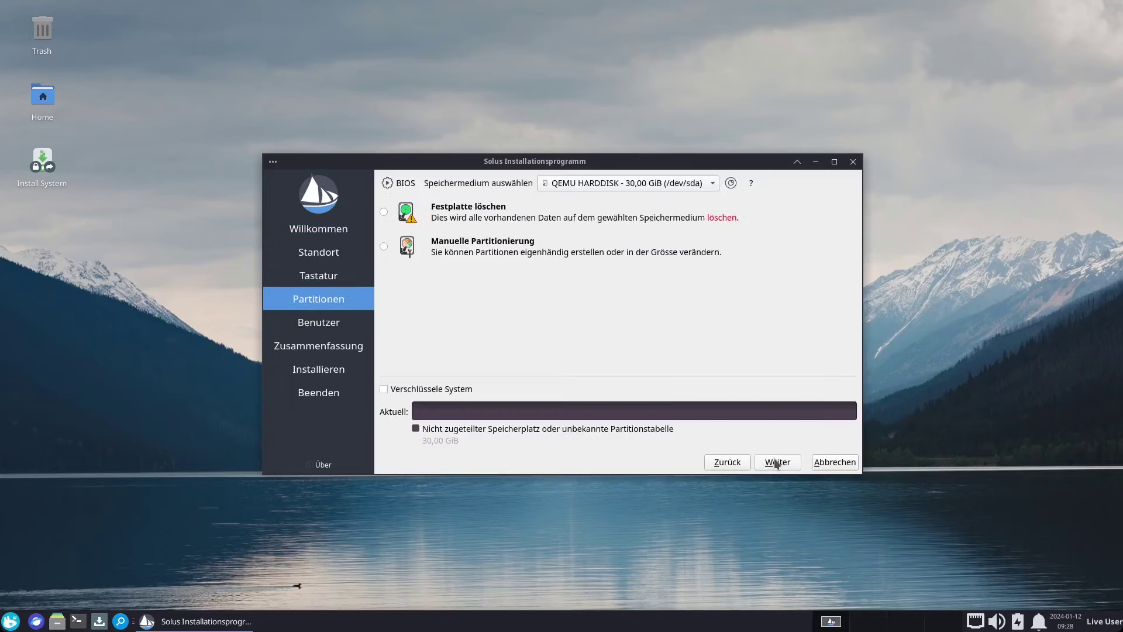
Step: Choose to erase the whole QEMU HARDDISK (/dev/sda), with no swap and the ext4 file system
{"action": "left_click", "coordinate": [384, 246]}
{"action": "left_click", "coordinate": [384, 212]}
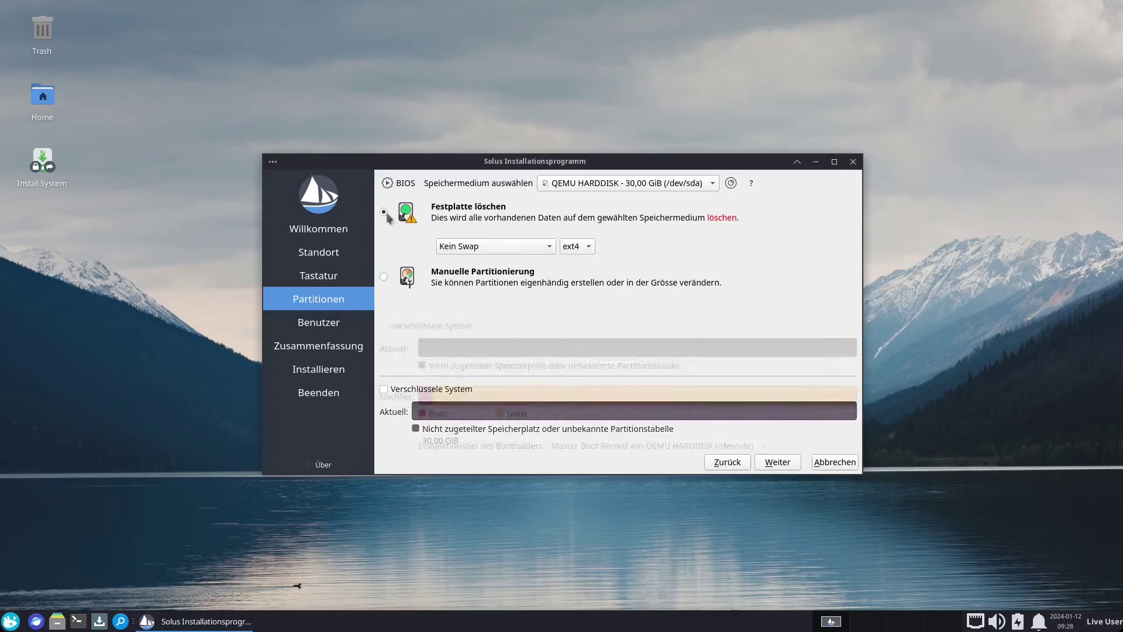
{"action": "left_click", "coordinate": [492, 246]}
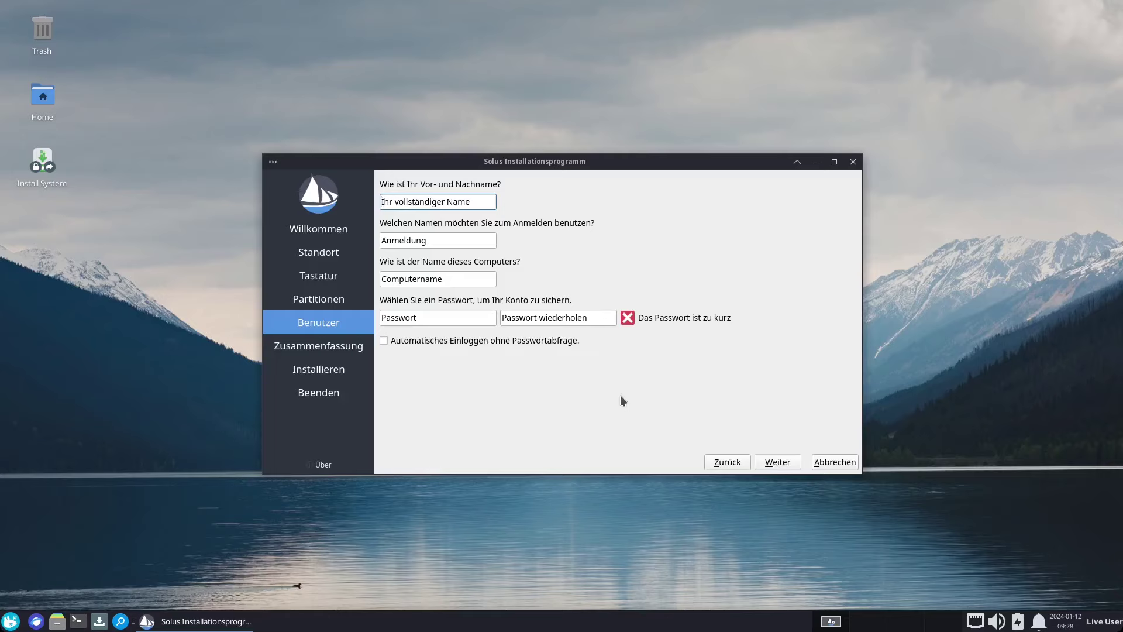
Step: Fill in the user's name, login name, computer name and account password, and enable automatic login without a password prompt
{"action": "type", "text": "armin"}
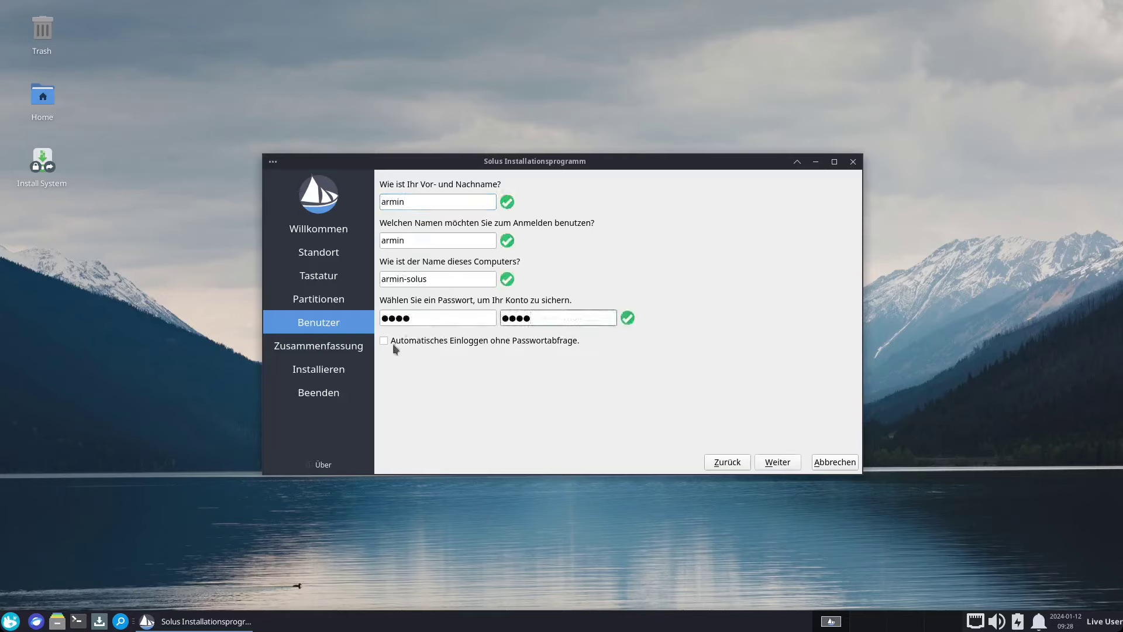
{"action": "left_click", "coordinate": [383, 341]}
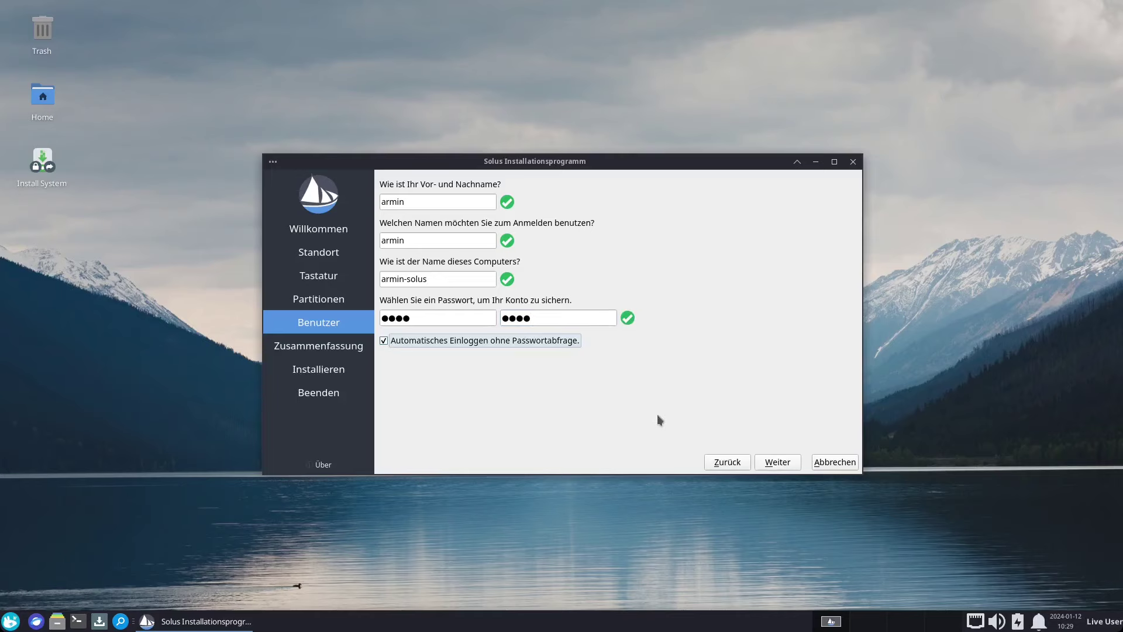
{"action": "left_click", "coordinate": [762, 466]}
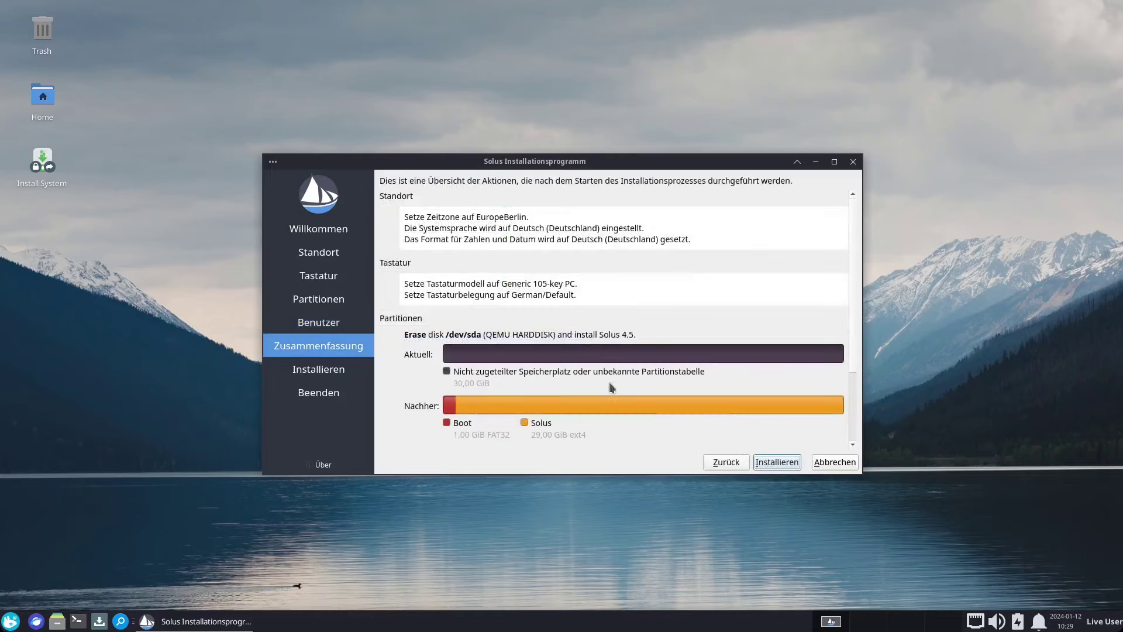
Step: Run the Solus installation from the summary and close the installer once it is done
{"action": "left_click", "coordinate": [763, 466]}
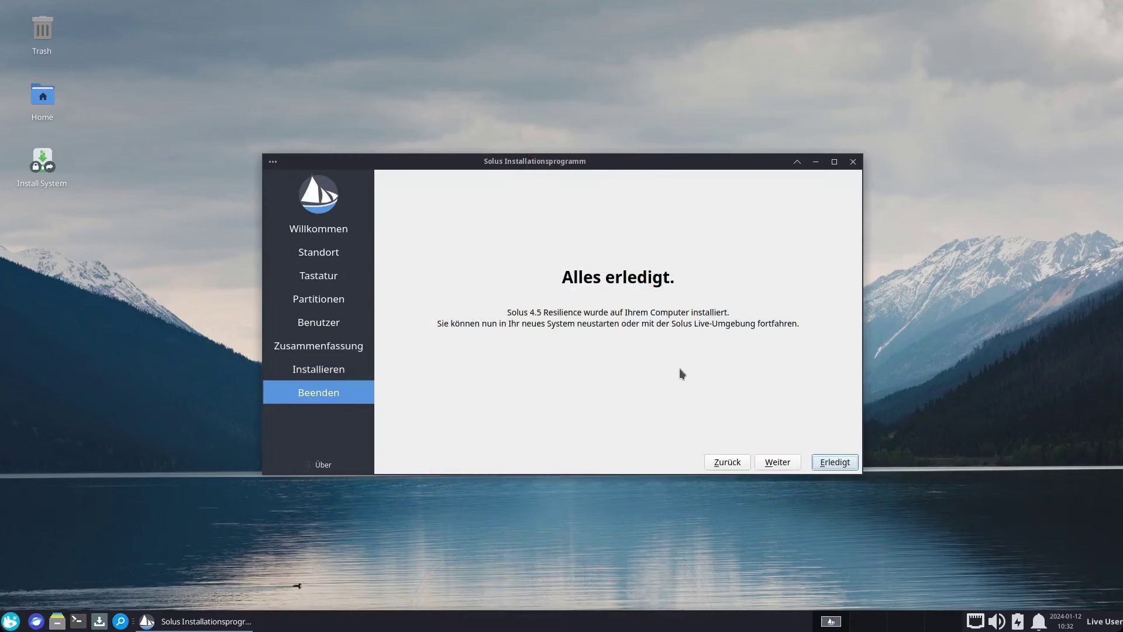
{"action": "left_click", "coordinate": [835, 462]}
Step: Restart the computer from the live session
{"action": "left_click", "coordinate": [10, 621]}
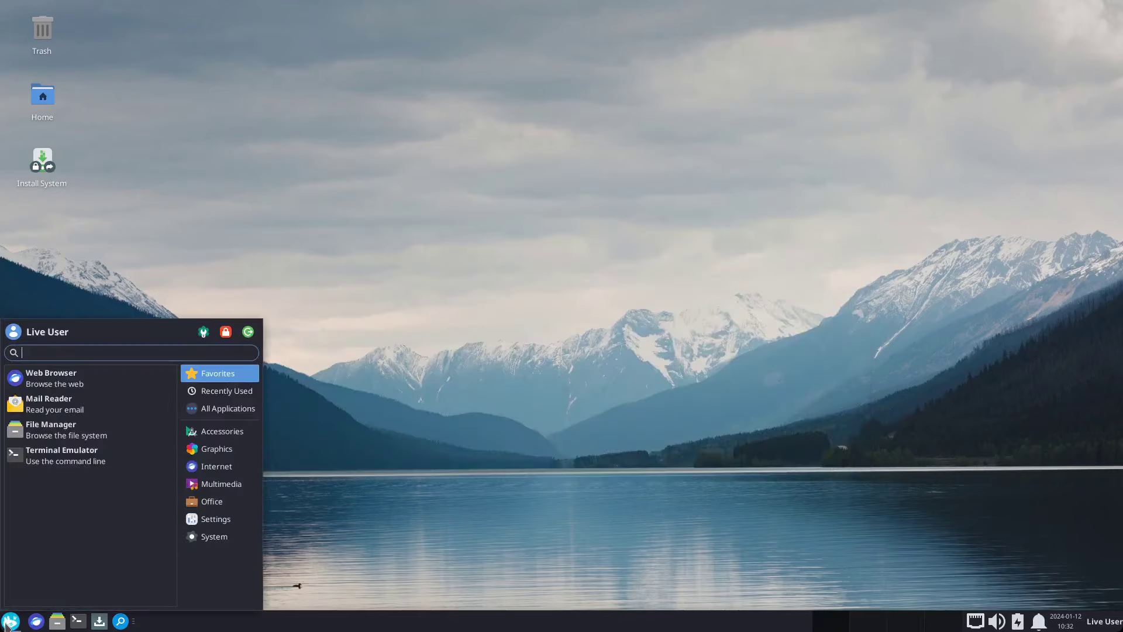
{"action": "left_click", "coordinate": [248, 331]}
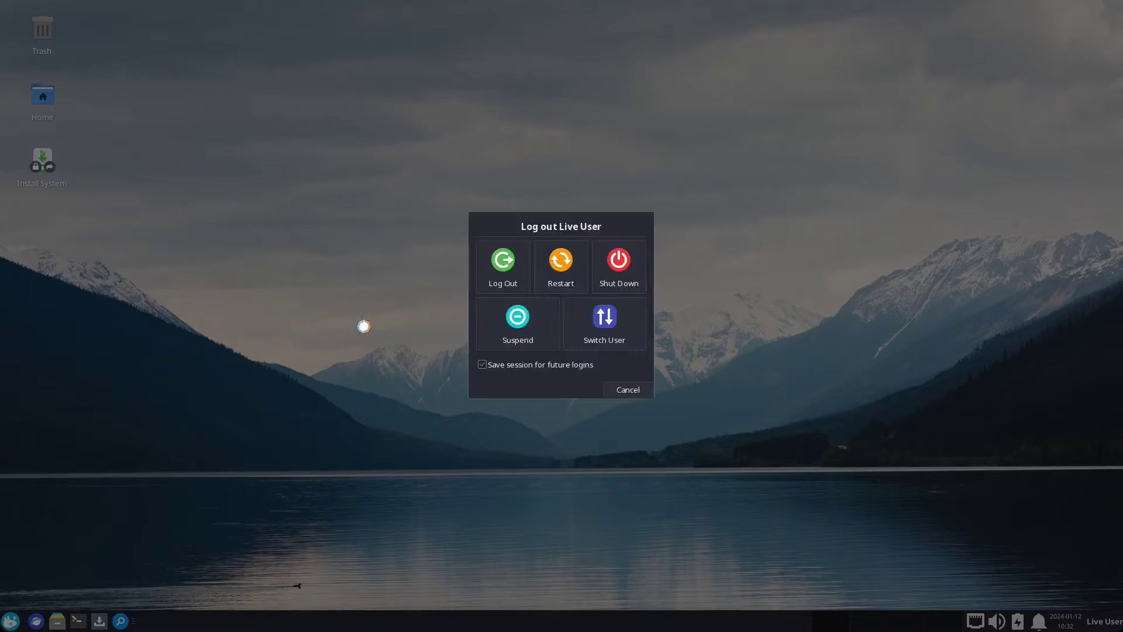
{"action": "left_click", "coordinate": [558, 268]}
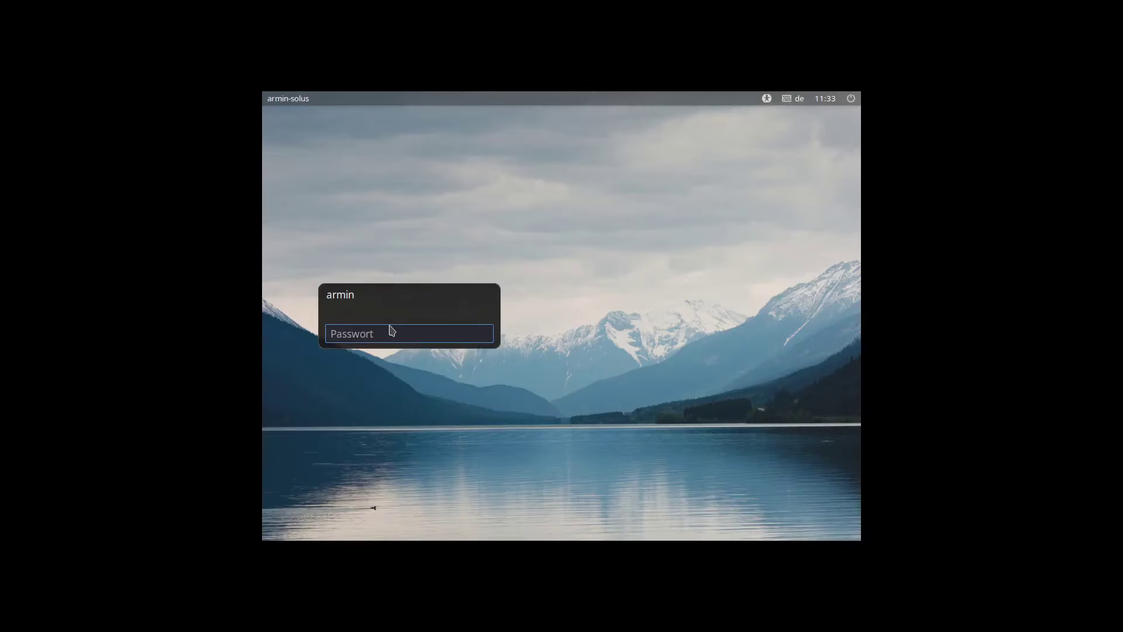
Step: Log in to the newly installed system with the account password
{"action": "type", "text": "****"}
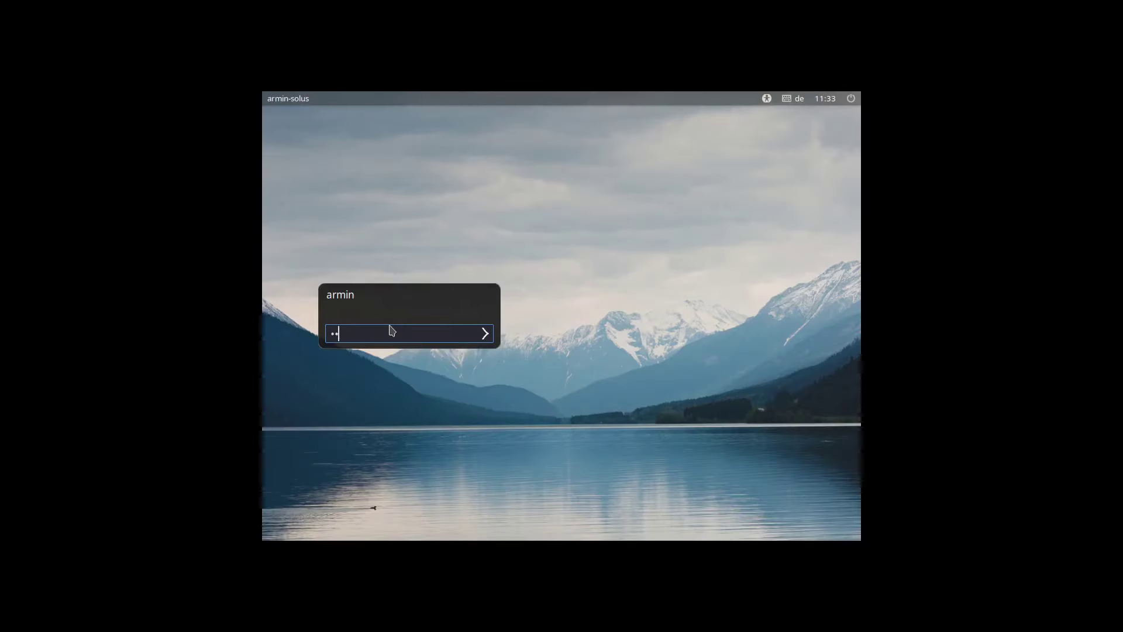
{"action": "key", "text": "Return"}
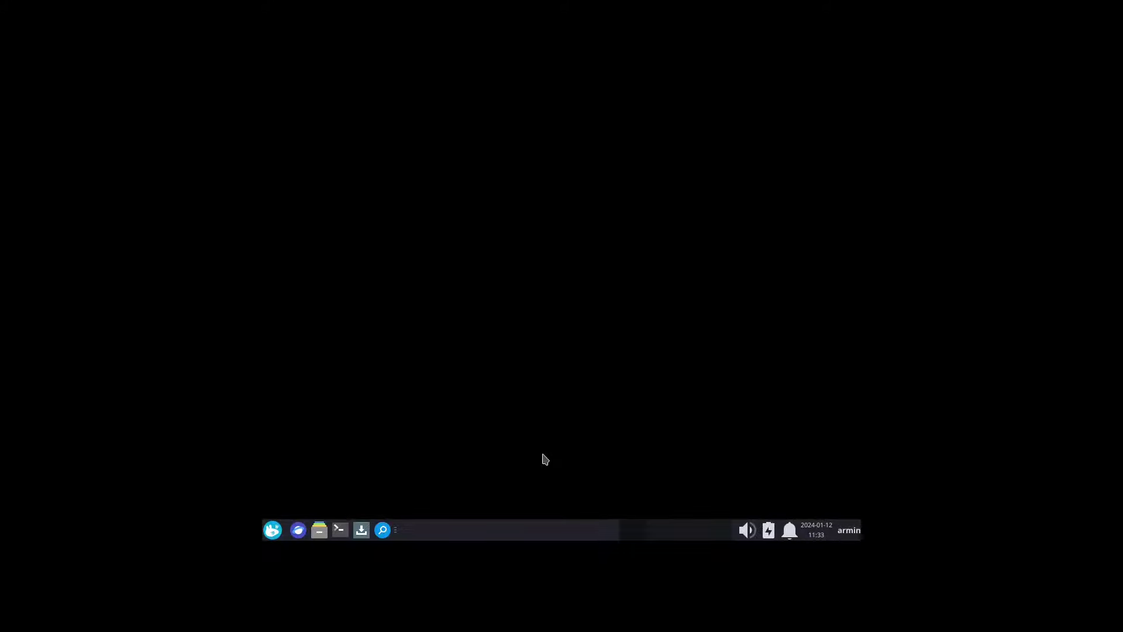
Step: Set the display resolution to 1920x1080 in the Anzeige settings, keep the configuration and close the window
{"action": "key", "text": "super"}
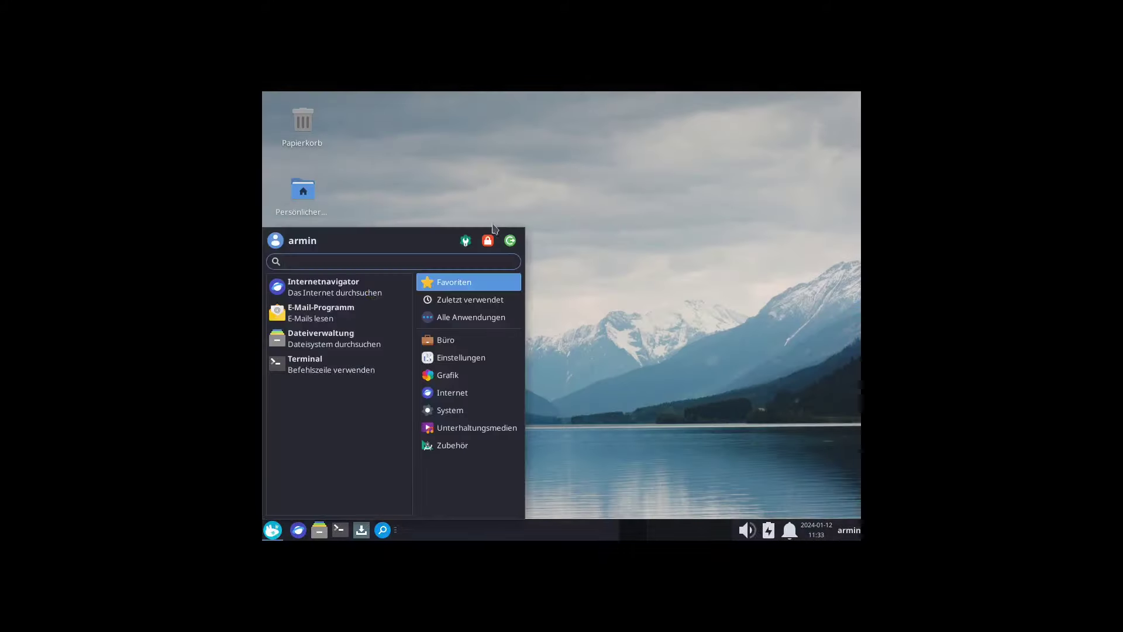
{"action": "left_click", "coordinate": [467, 238]}
{"action": "left_click", "coordinate": [424, 410]}
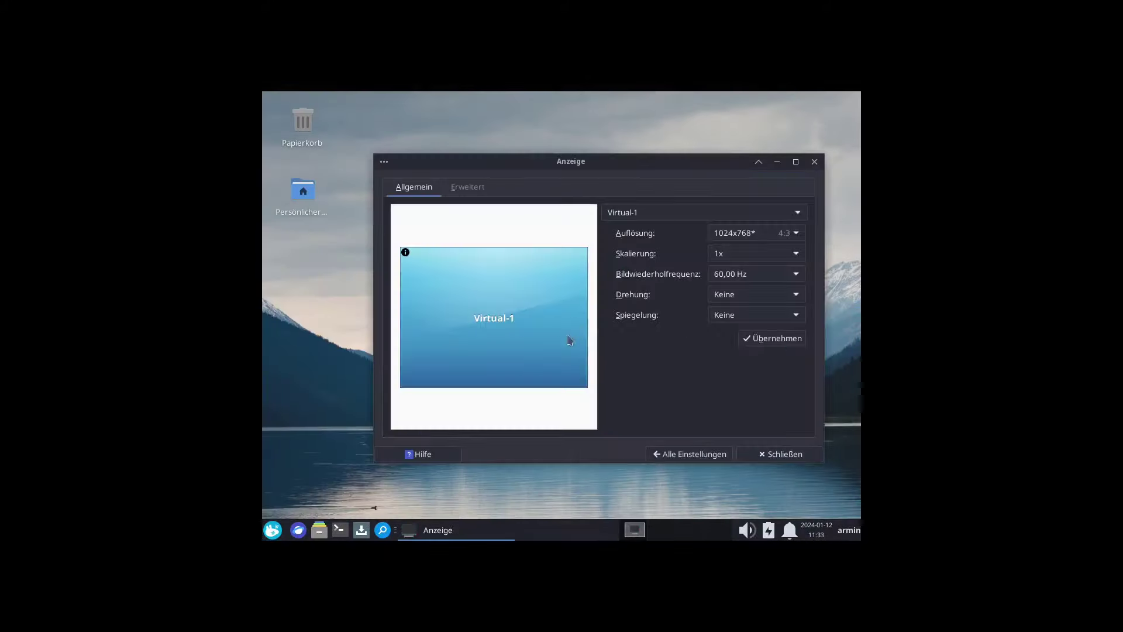
{"action": "left_click", "coordinate": [837, 199]}
{"action": "left_click", "coordinate": [802, 15]}
{"action": "left_click", "coordinate": [857, 347]}
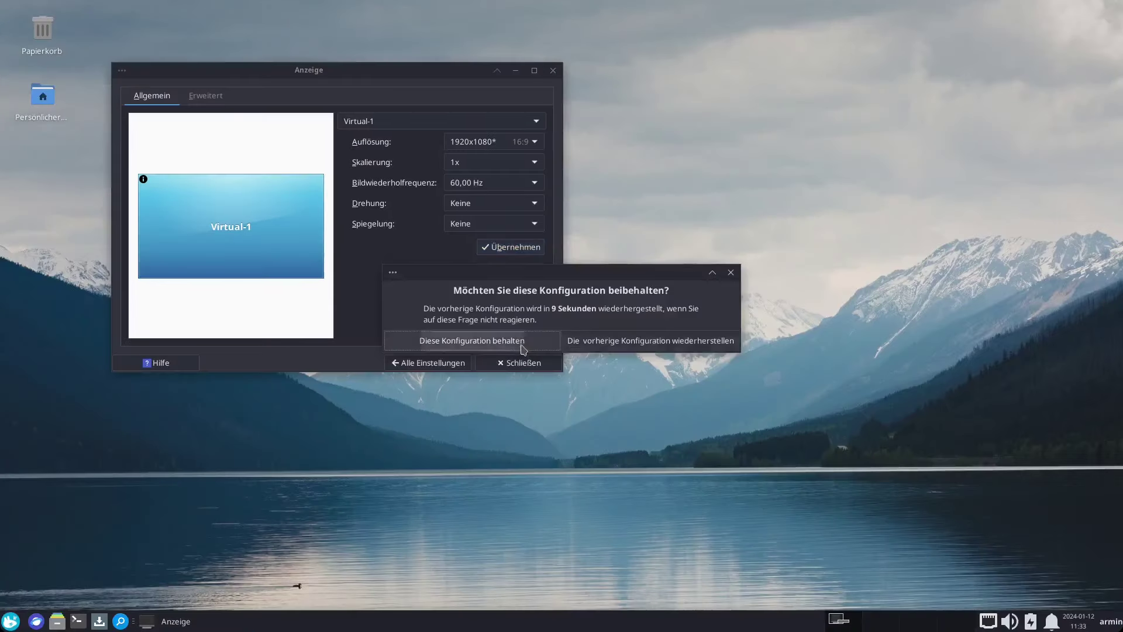
{"action": "left_click", "coordinate": [517, 367]}
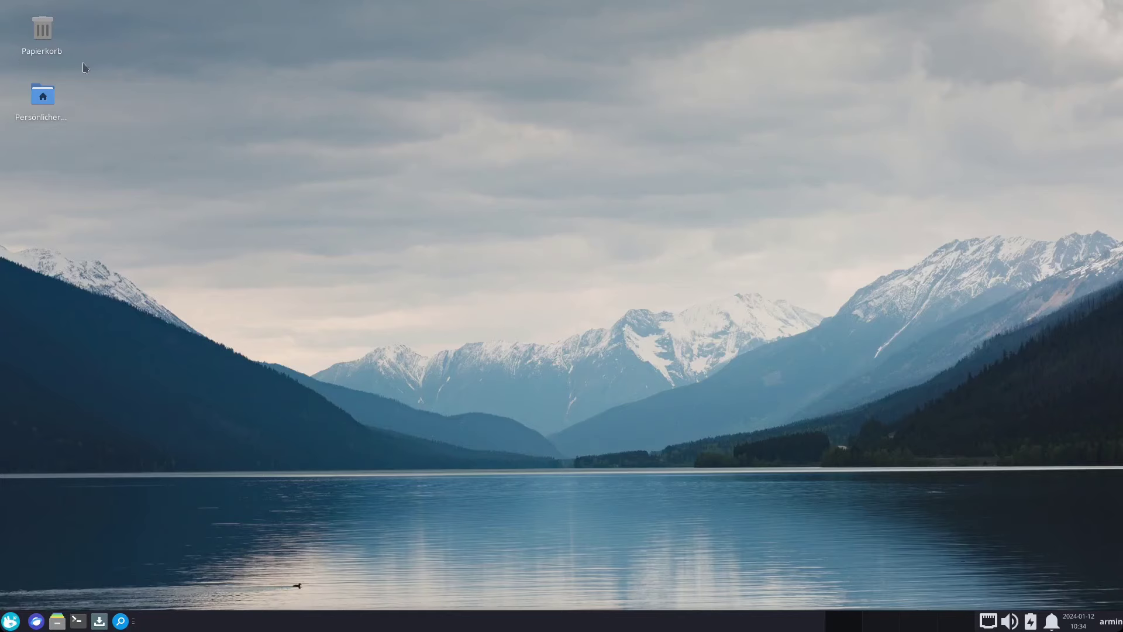
Step: Open the home folder in Thunar, view the file manager's version information and close it again
{"action": "double_click", "coordinate": [41, 101]}
{"action": "left_click_drag", "start_coordinate": [751, 460], "coordinate": [998, 556]}
{"action": "left_click", "coordinate": [606, 180]}
{"action": "left_click", "coordinate": [618, 216]}
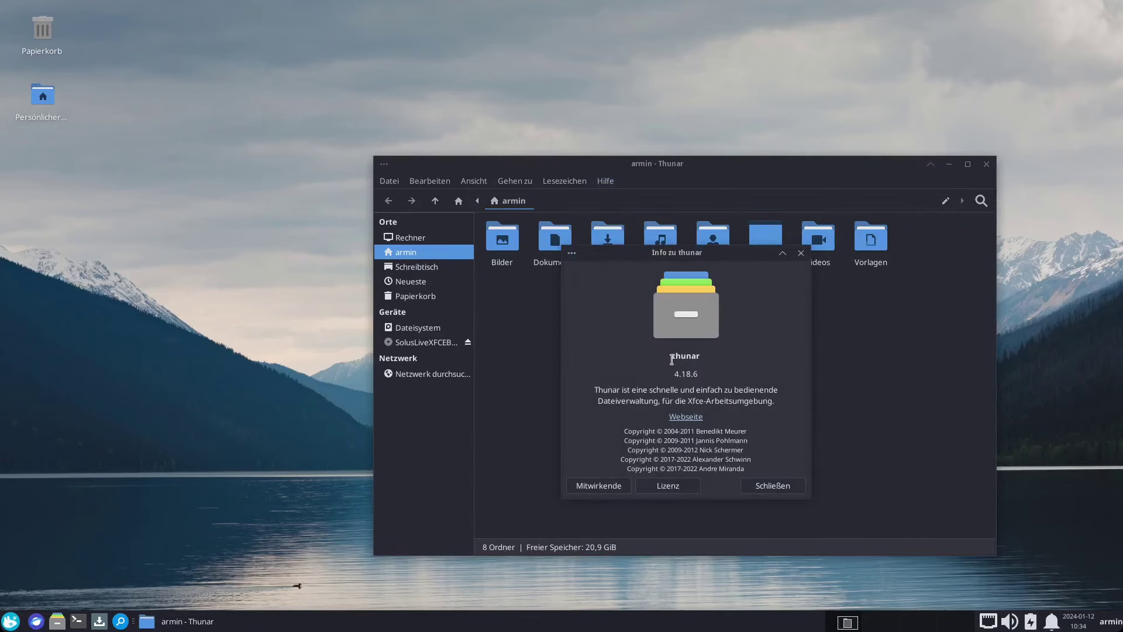
{"action": "left_click", "coordinate": [773, 485]}
{"action": "key", "text": "alt+F4"}
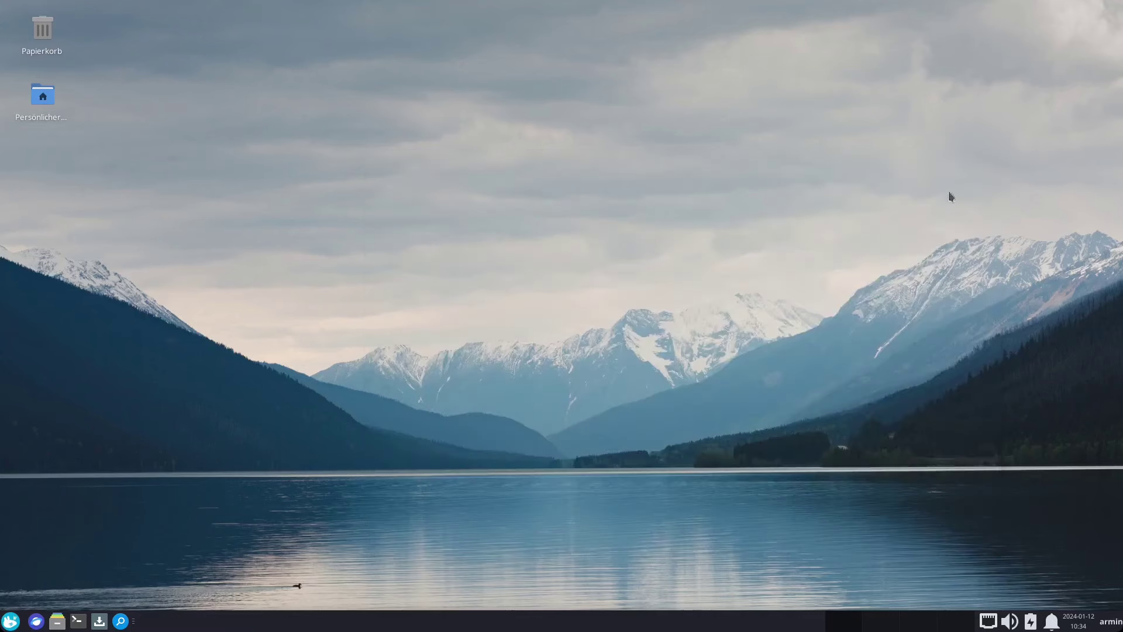
Step: Open the Whisker menu's properties and turn off the application tooltips and application descriptions
{"action": "key", "text": "super"}
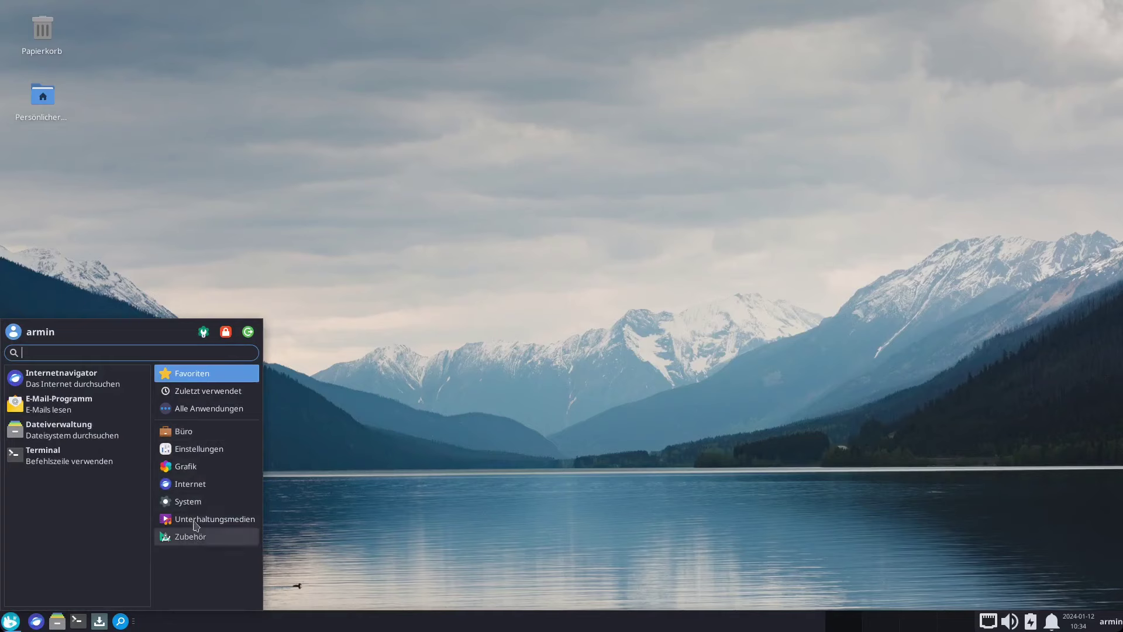
{"action": "right_click", "coordinate": [11, 621]}
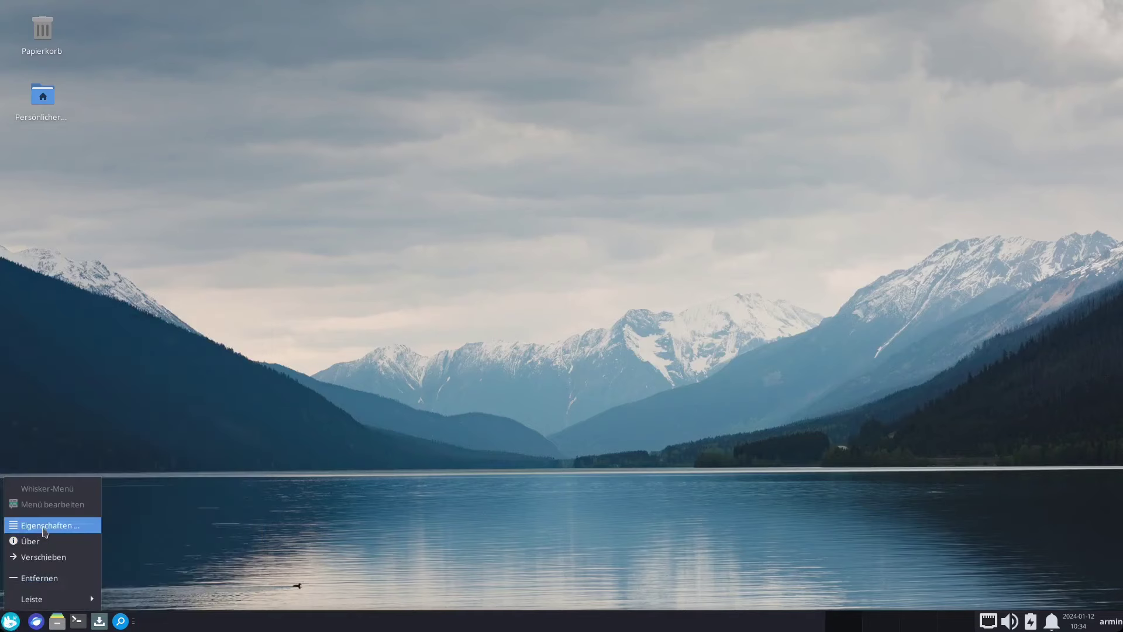
{"action": "left_click", "coordinate": [47, 526]}
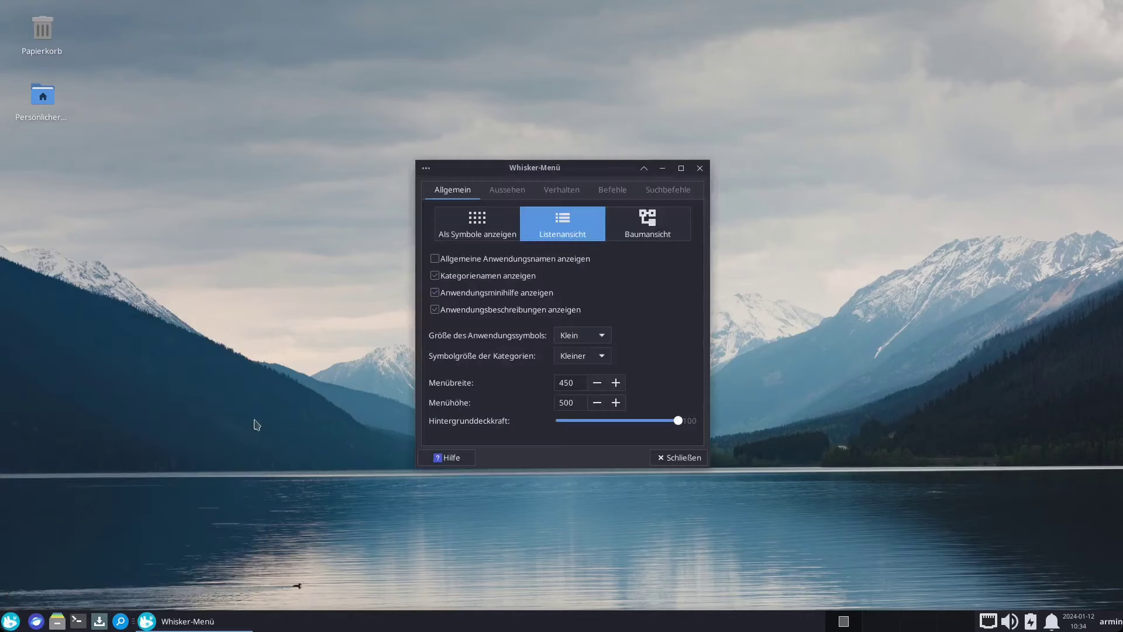
{"action": "left_click", "coordinate": [477, 293]}
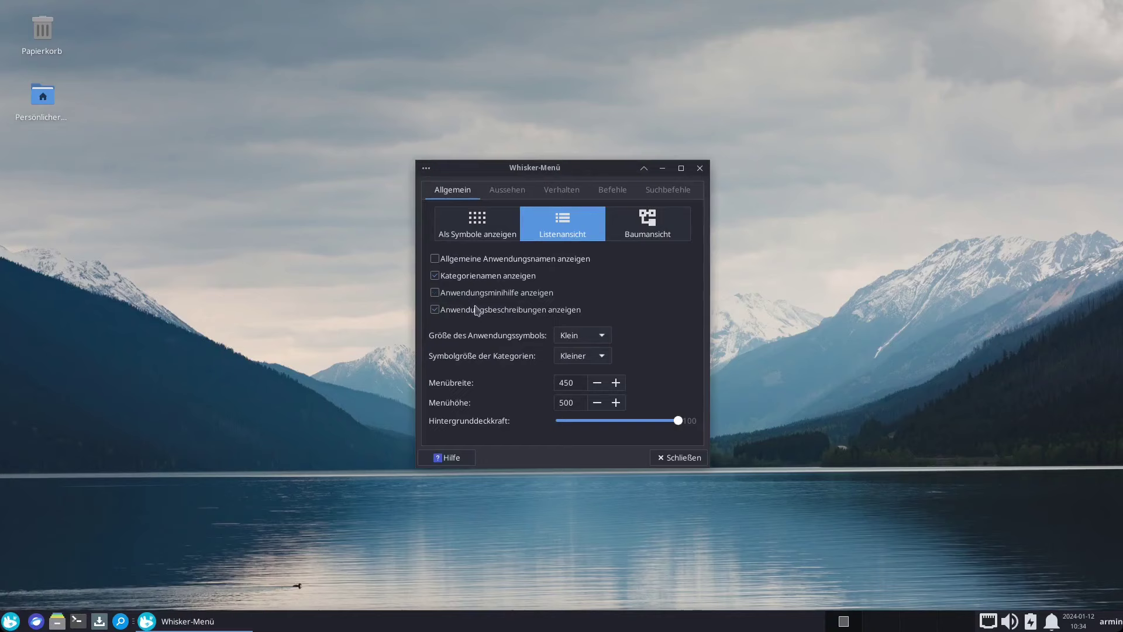
Step: Place the Whisker menu's categories on the left side in its appearance settings and check the menu's new layout
{"action": "left_click", "coordinate": [508, 190]}
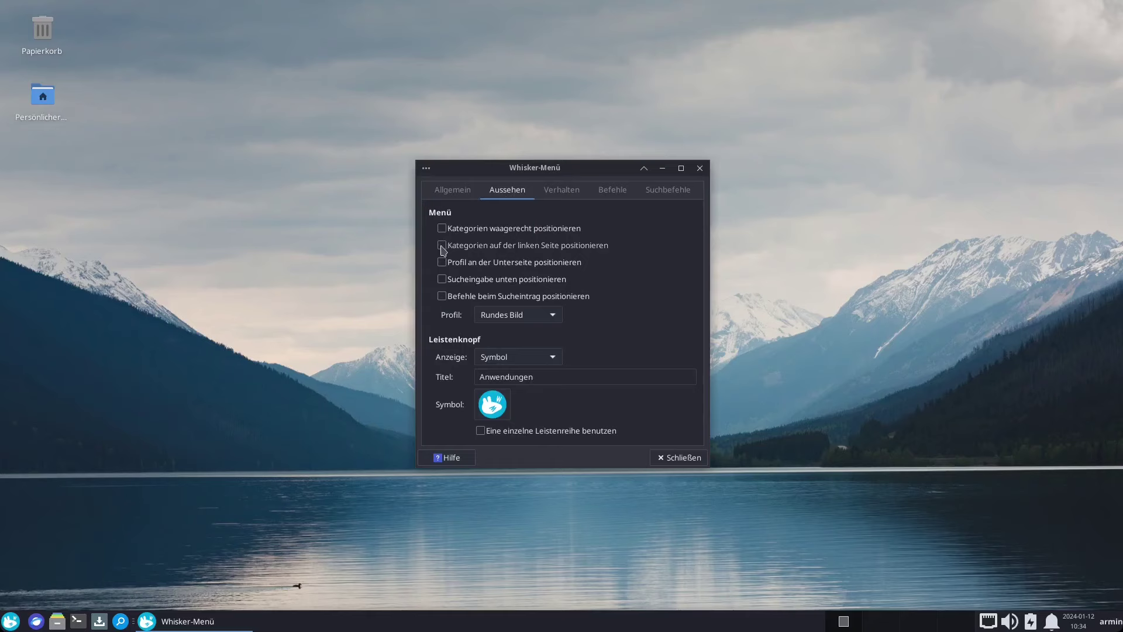
{"action": "left_click", "coordinate": [443, 246]}
{"action": "left_click", "coordinate": [11, 620]}
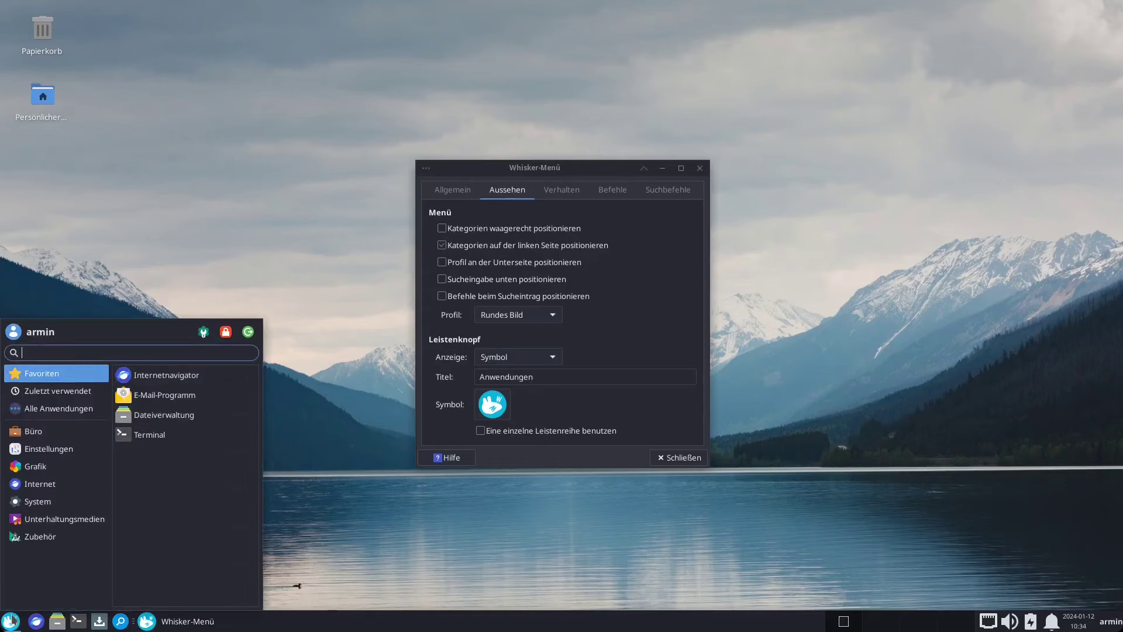
{"action": "left_click", "coordinate": [637, 318]}
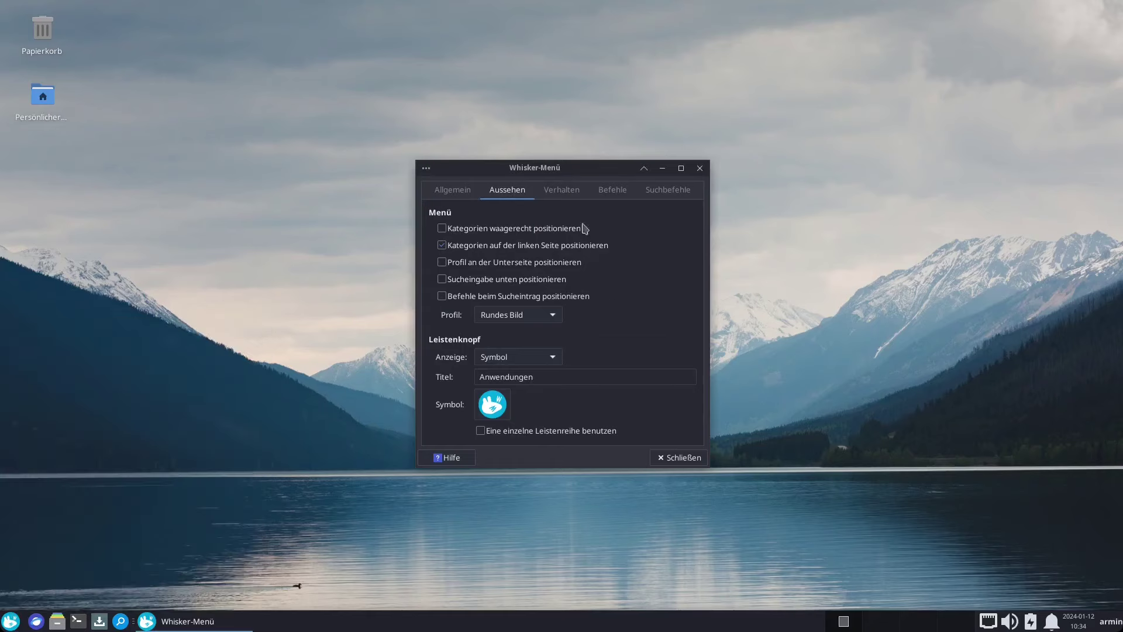
Step: Enable "Kategoriewechsel durch Darüberbewegen" in the Whisker menu's behaviour settings and try it out in the menu
{"action": "left_click", "coordinate": [573, 194]}
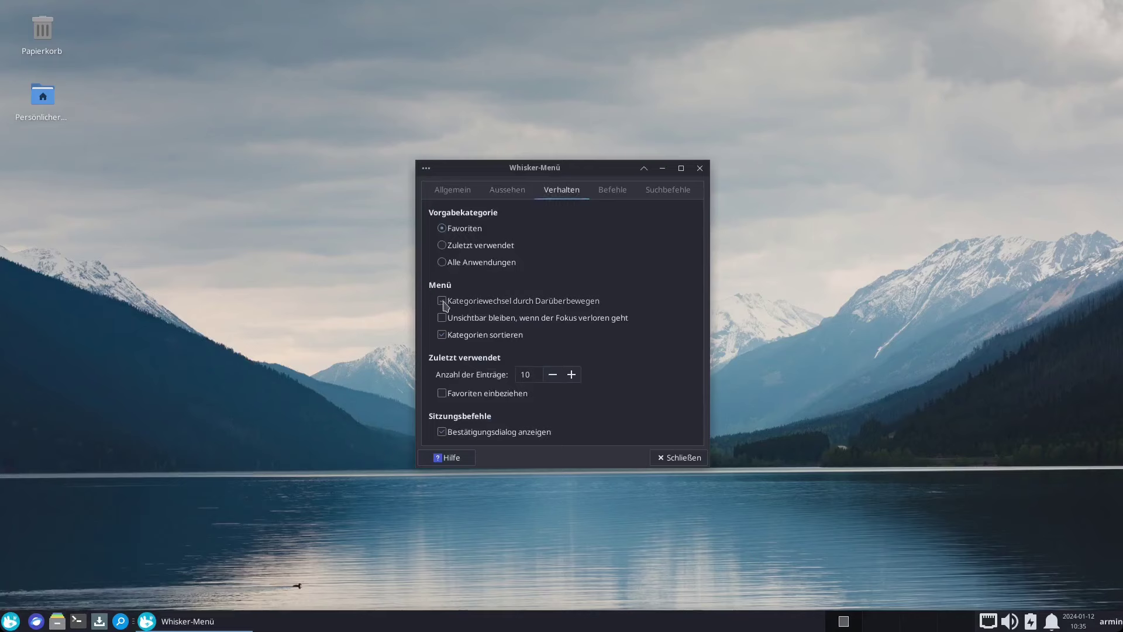
{"action": "left_click", "coordinate": [442, 301]}
{"action": "left_click", "coordinate": [11, 621]}
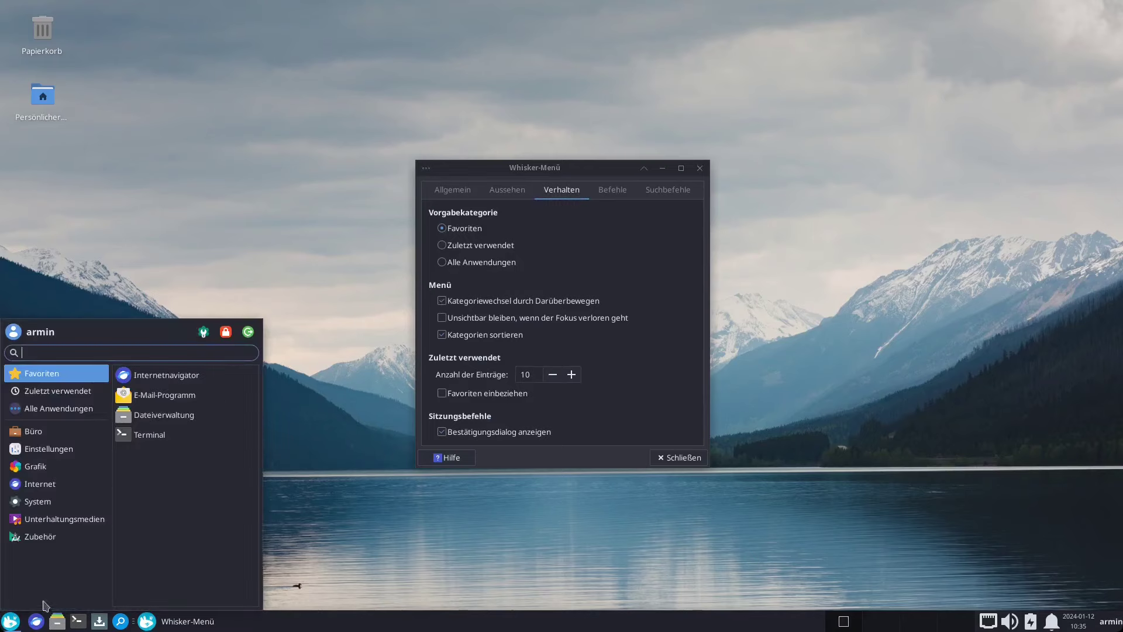
{"action": "mouse_move", "coordinate": [42, 470]}
{"action": "left_click", "coordinate": [697, 463]}
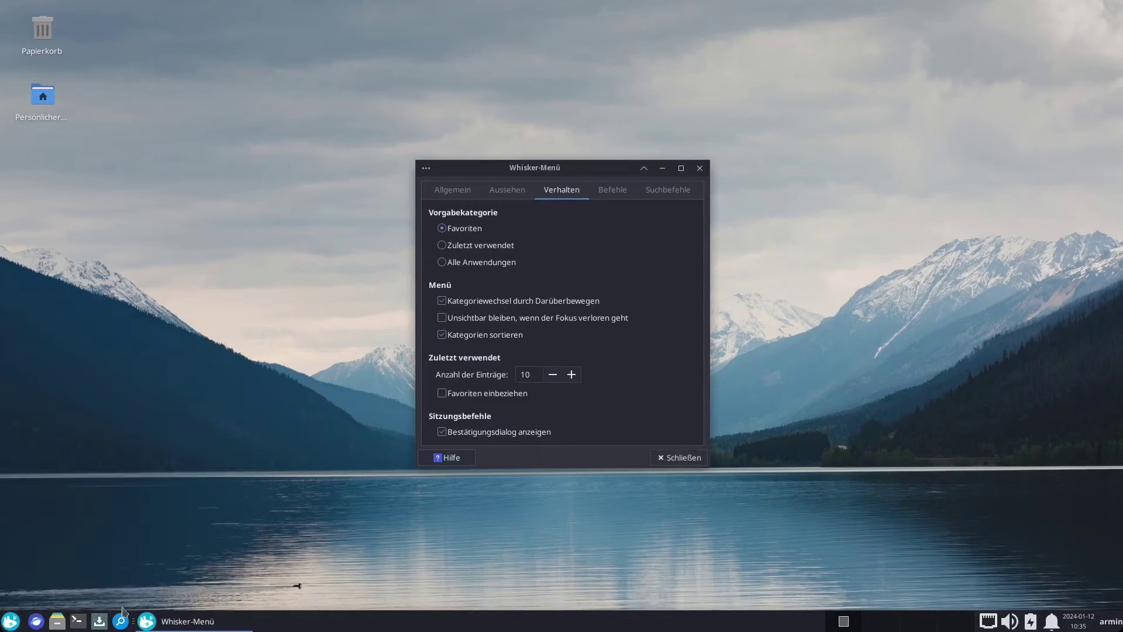
Step: Close the Whisker menu settings, then open LibreOffice from the Büro category to view its version information and close that dialog
{"action": "left_click", "coordinate": [680, 457]}
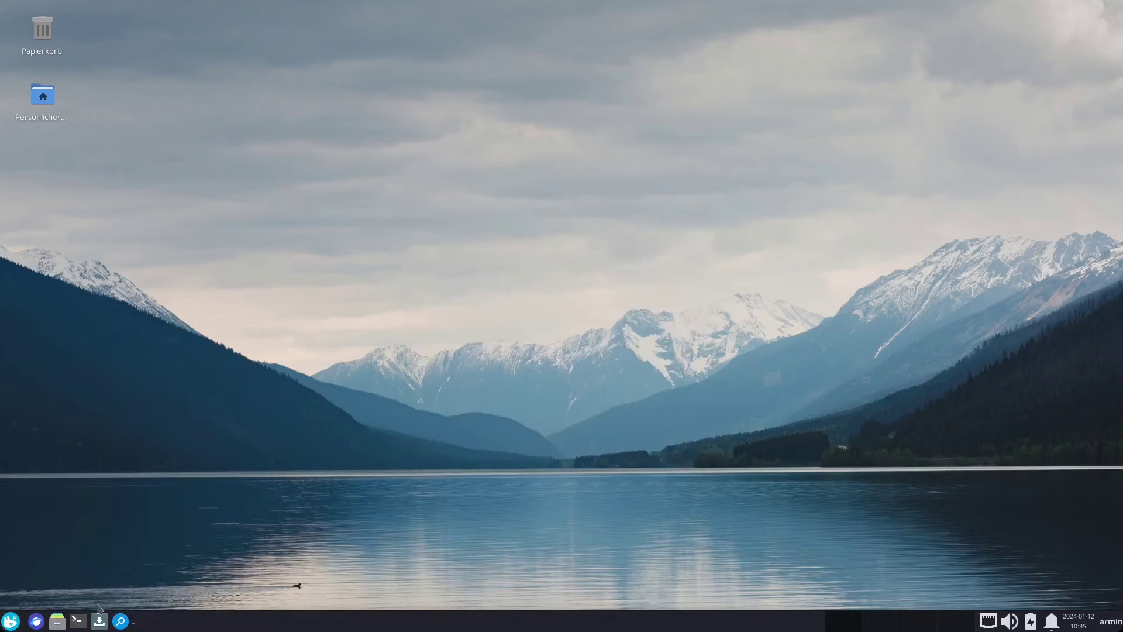
{"action": "left_click", "coordinate": [12, 621]}
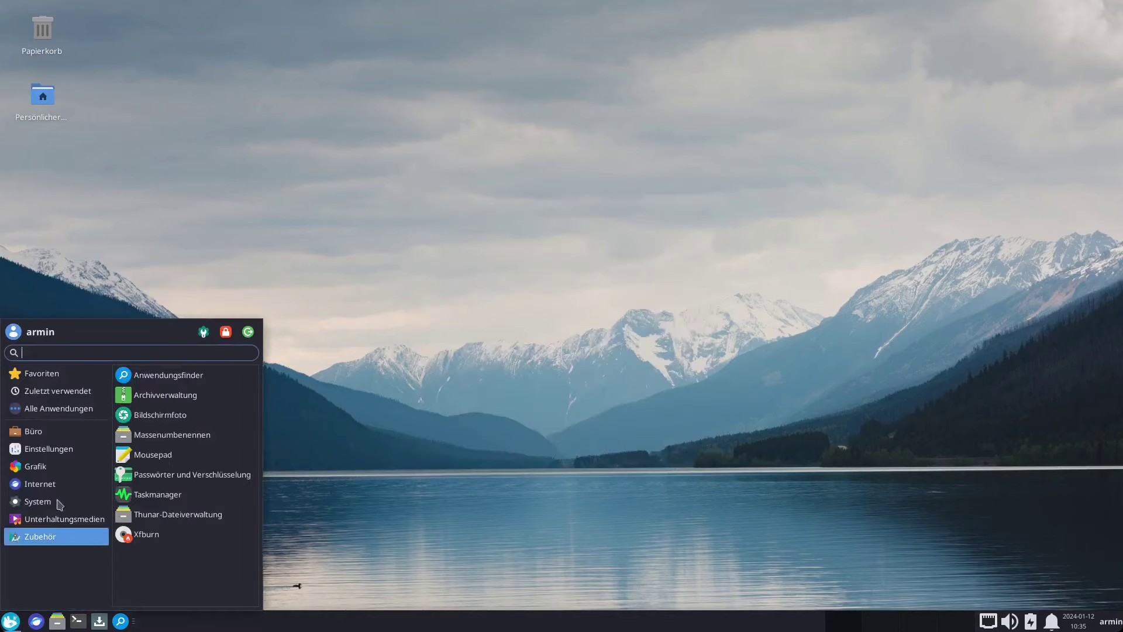
{"action": "mouse_move", "coordinate": [35, 431]}
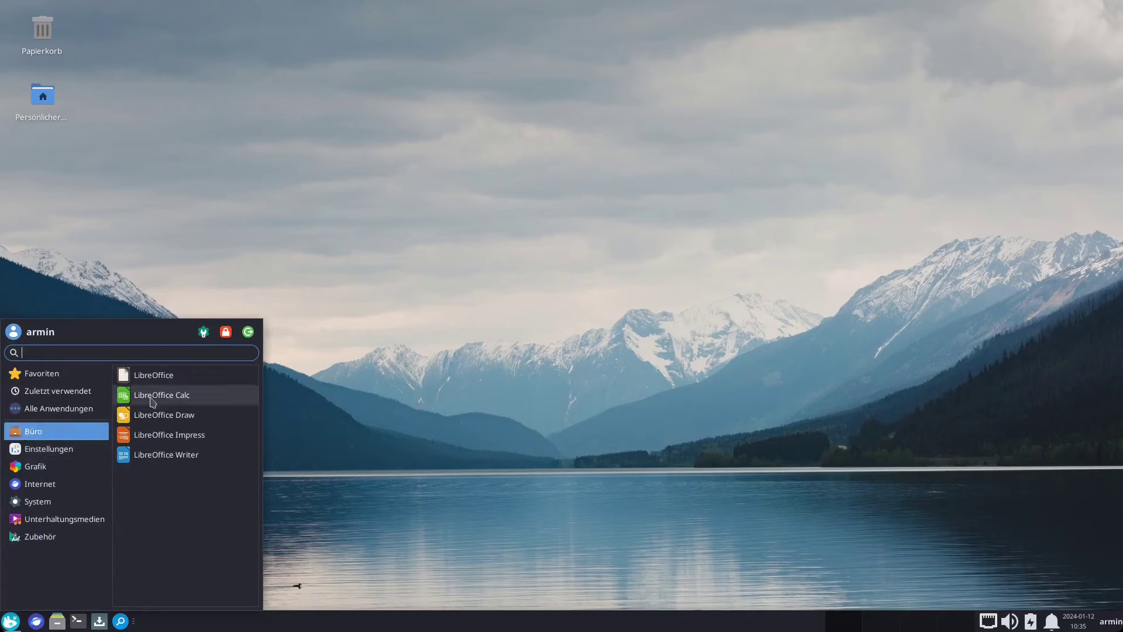
{"action": "left_click", "coordinate": [155, 376]}
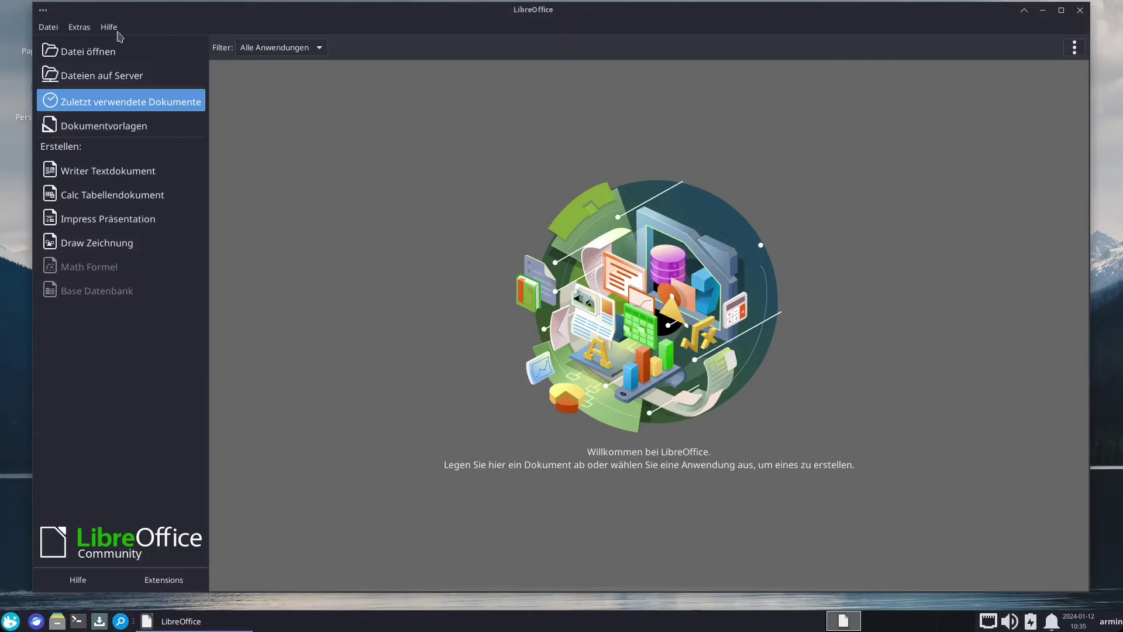
{"action": "left_click", "coordinate": [116, 29]}
{"action": "left_click", "coordinate": [156, 208]}
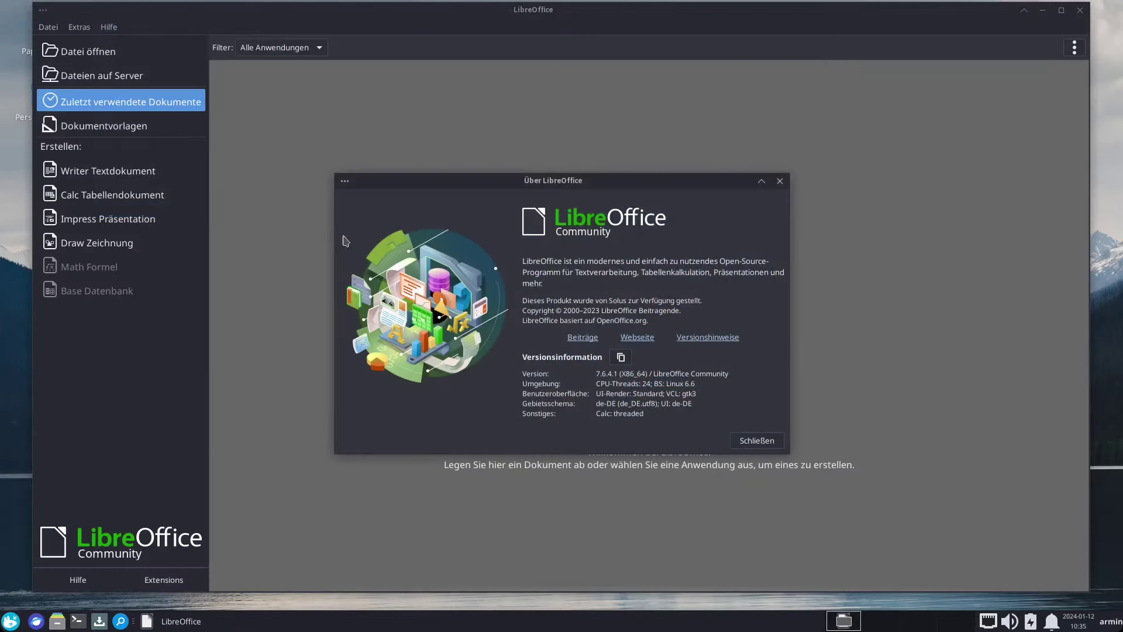
{"action": "left_click", "coordinate": [770, 441]}
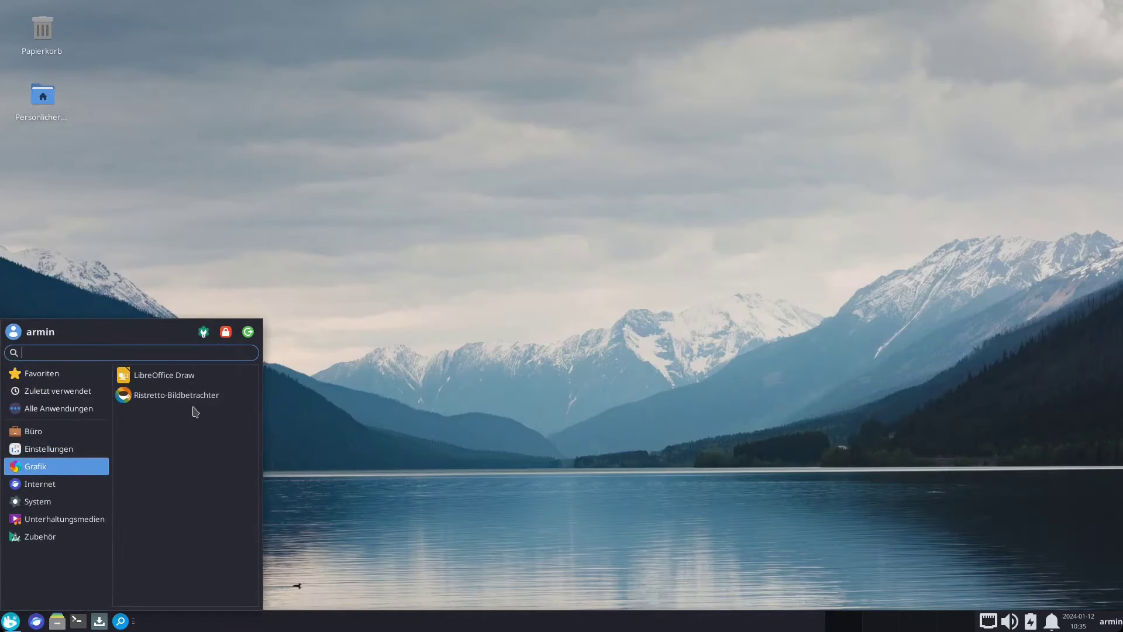
Step: Look through the Internet, System and Unterhaltungsmedien categories, then open Parole-Medienspieler for a brief look and close it
{"action": "left_click", "coordinate": [75, 483]}
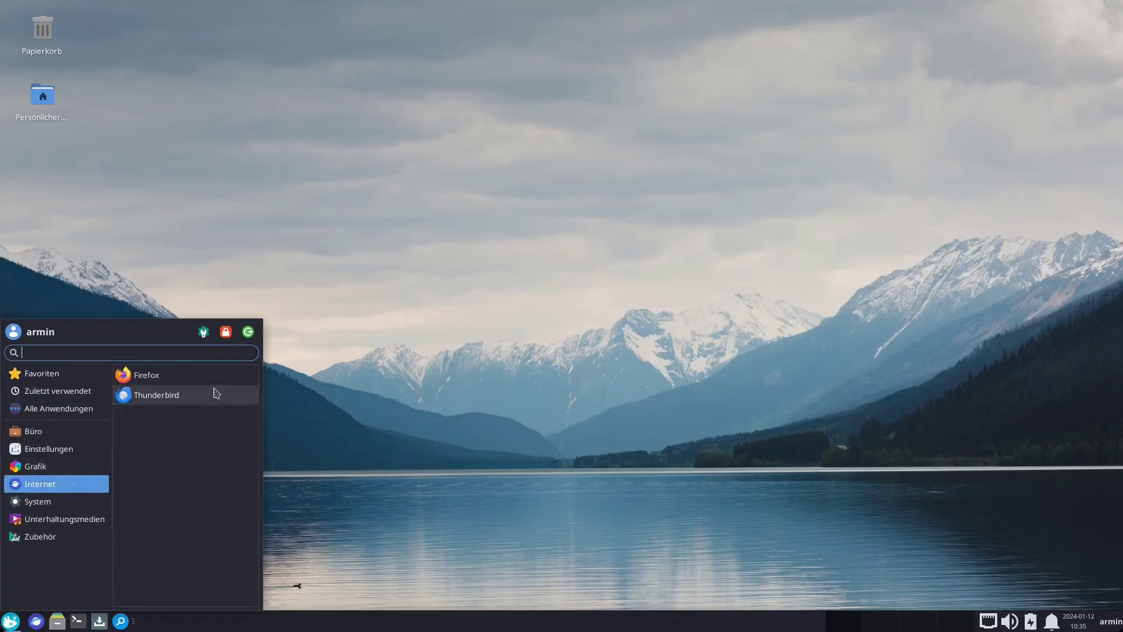
{"action": "left_click", "coordinate": [72, 500]}
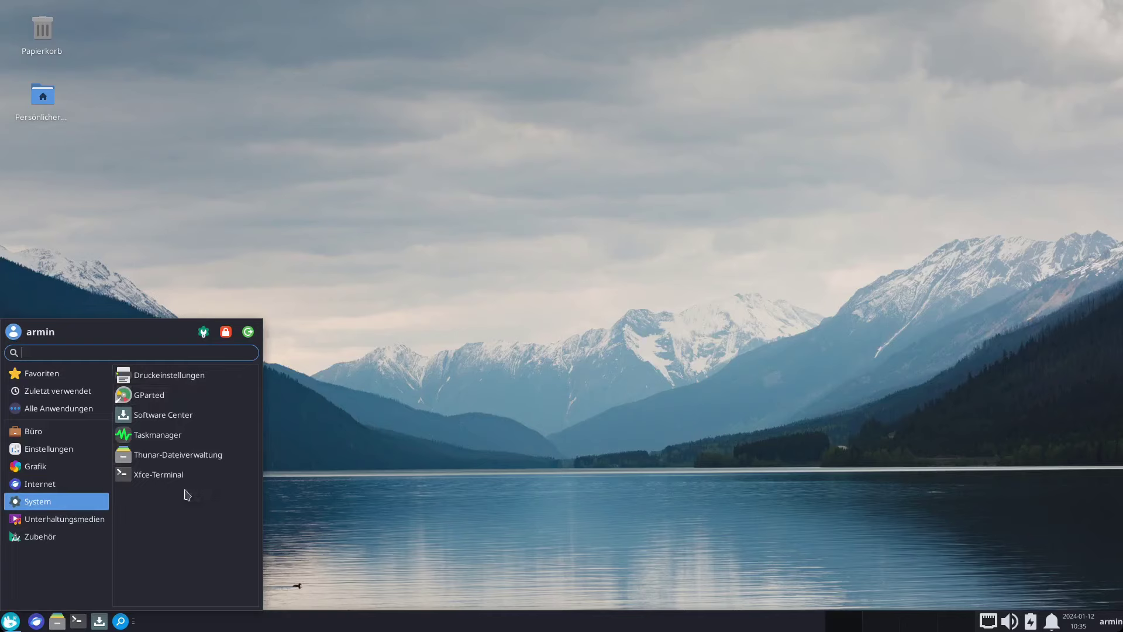
{"action": "left_click", "coordinate": [58, 521]}
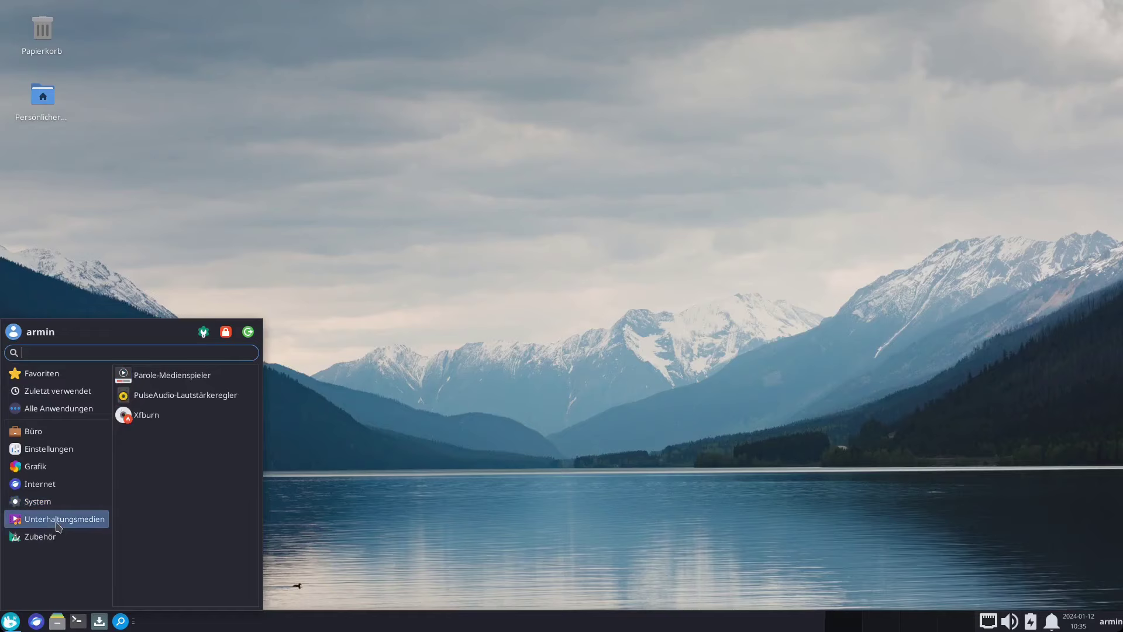
{"action": "left_click", "coordinate": [190, 383]}
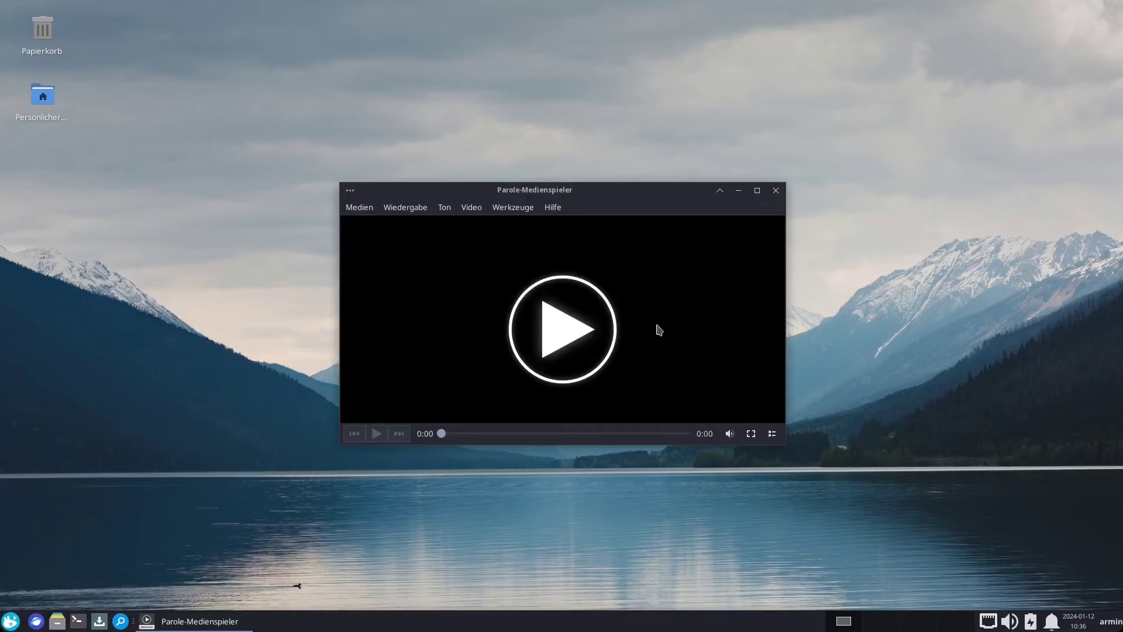
{"action": "left_click", "coordinate": [775, 191]}
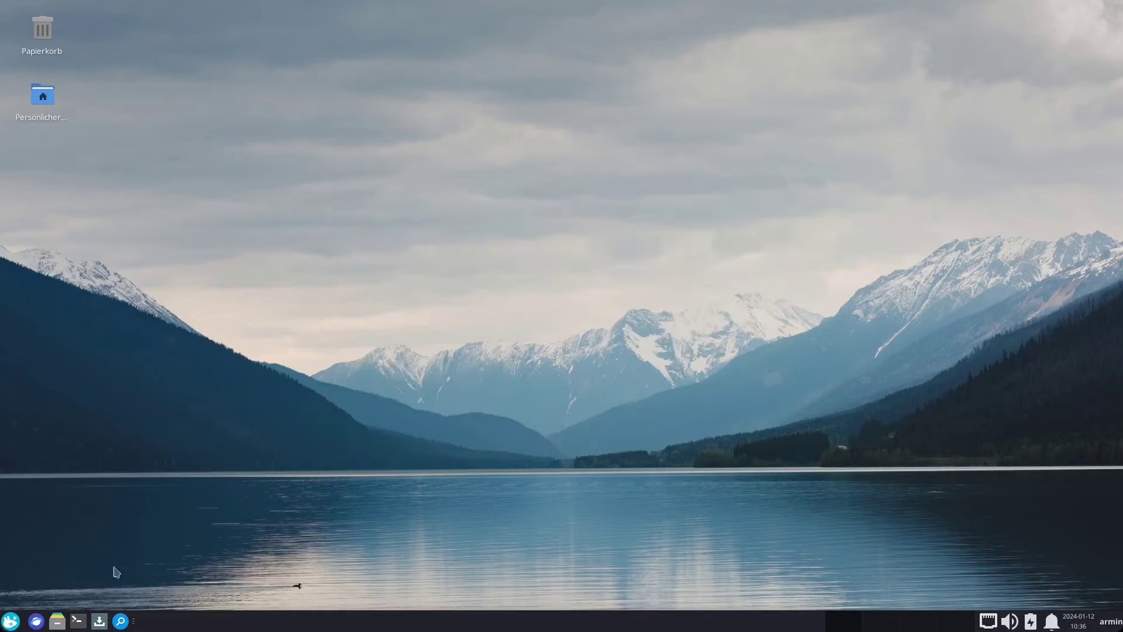
Step: Look through the applications in the Whisker menu's Unterhaltungsmedien and Zubehör categories and close the menu
{"action": "left_click", "coordinate": [11, 621]}
{"action": "left_click", "coordinate": [68, 525]}
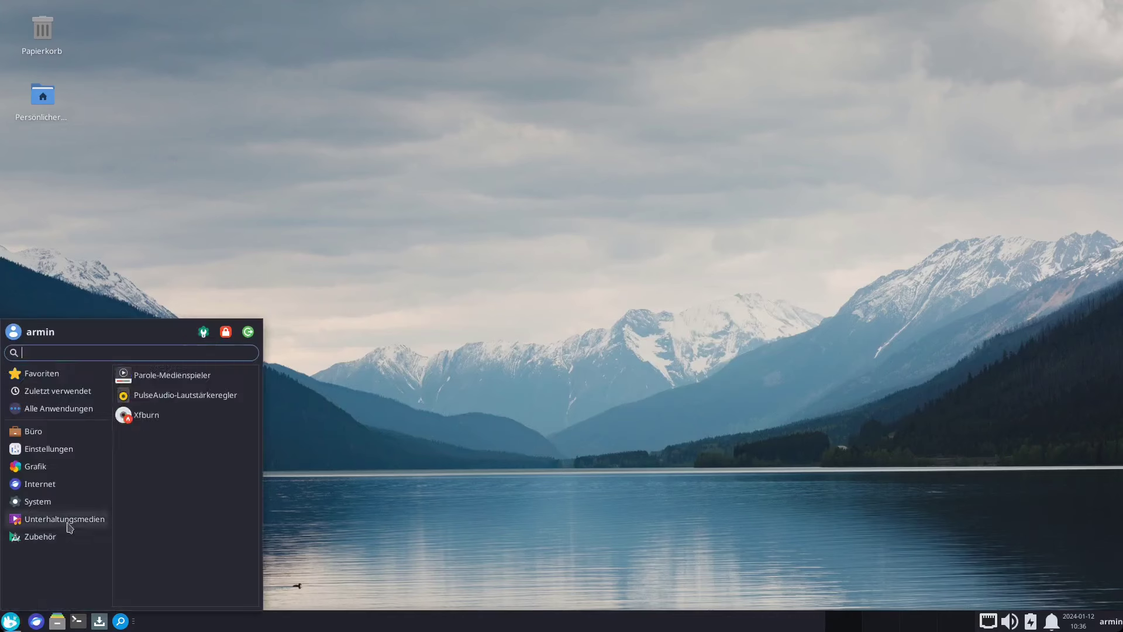
{"action": "left_click", "coordinate": [72, 536]}
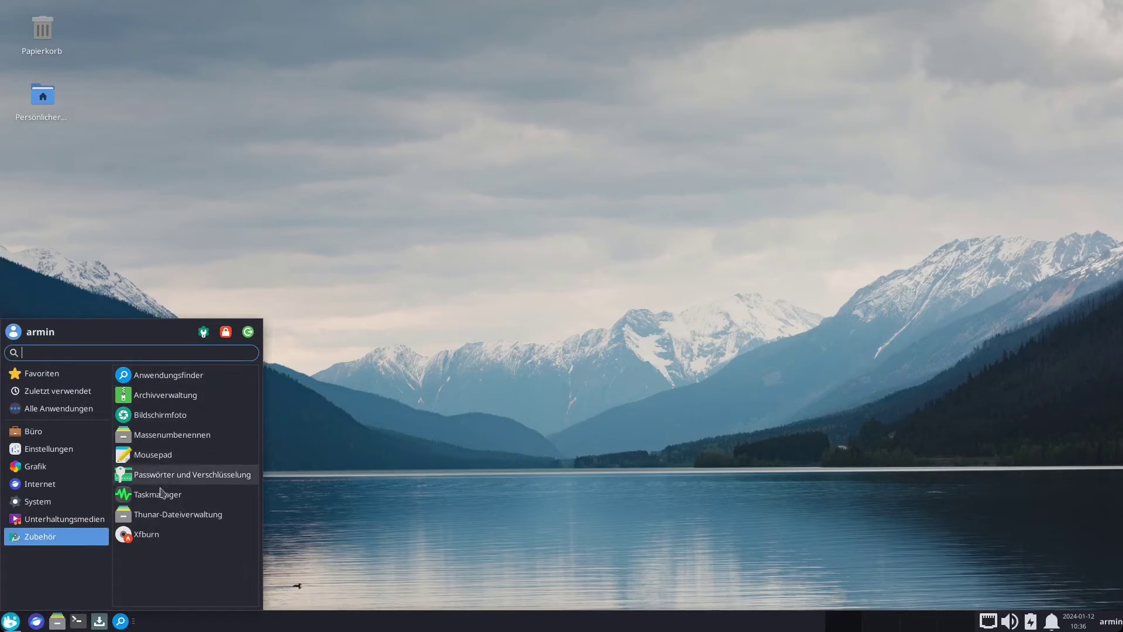
{"action": "key", "text": "Escape"}
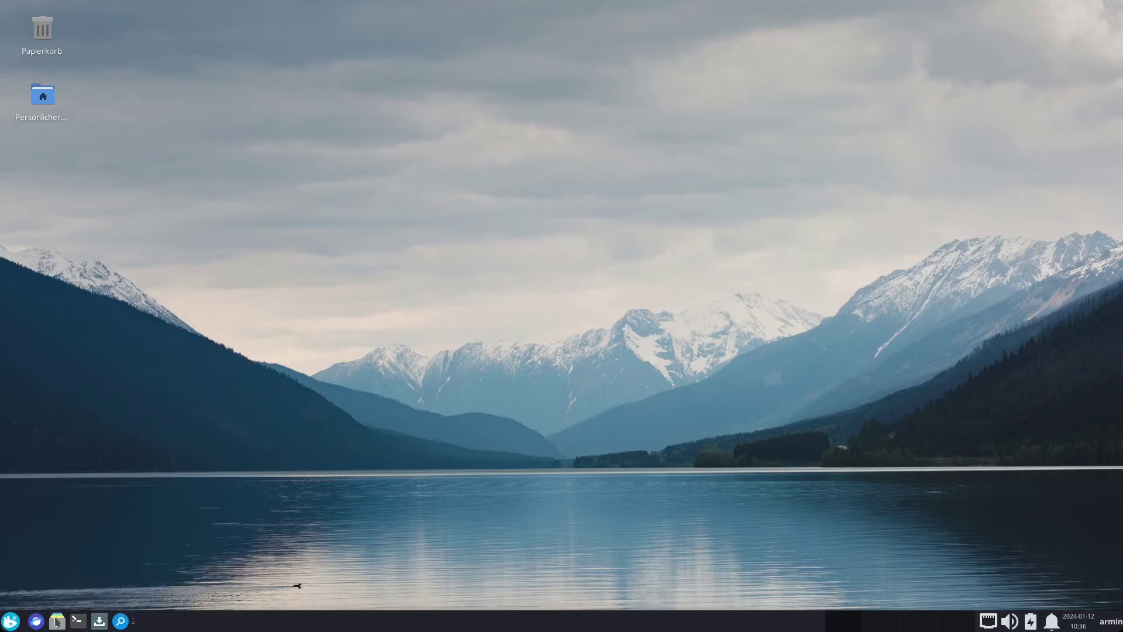
Step: Open the Software Center and apply the available dbus-broker update, entering the account password to authorise it
{"action": "left_click", "coordinate": [100, 620]}
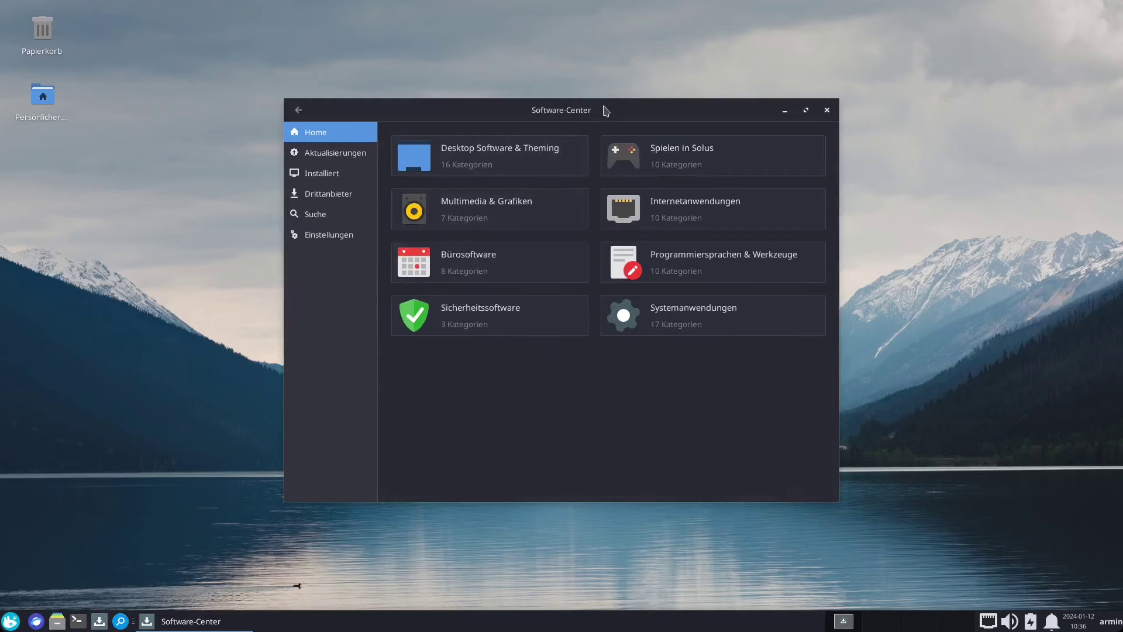
{"action": "left_click_drag", "start_coordinate": [602, 109], "coordinate": [558, 54]}
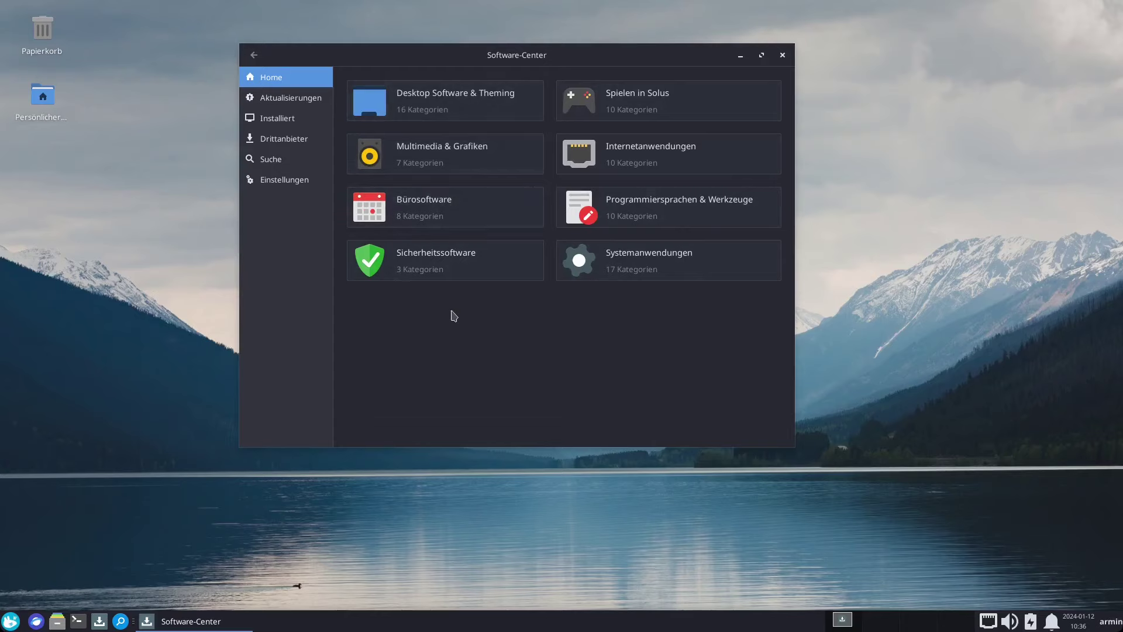
{"action": "left_click", "coordinate": [278, 100]}
{"action": "left_click", "coordinate": [339, 112]}
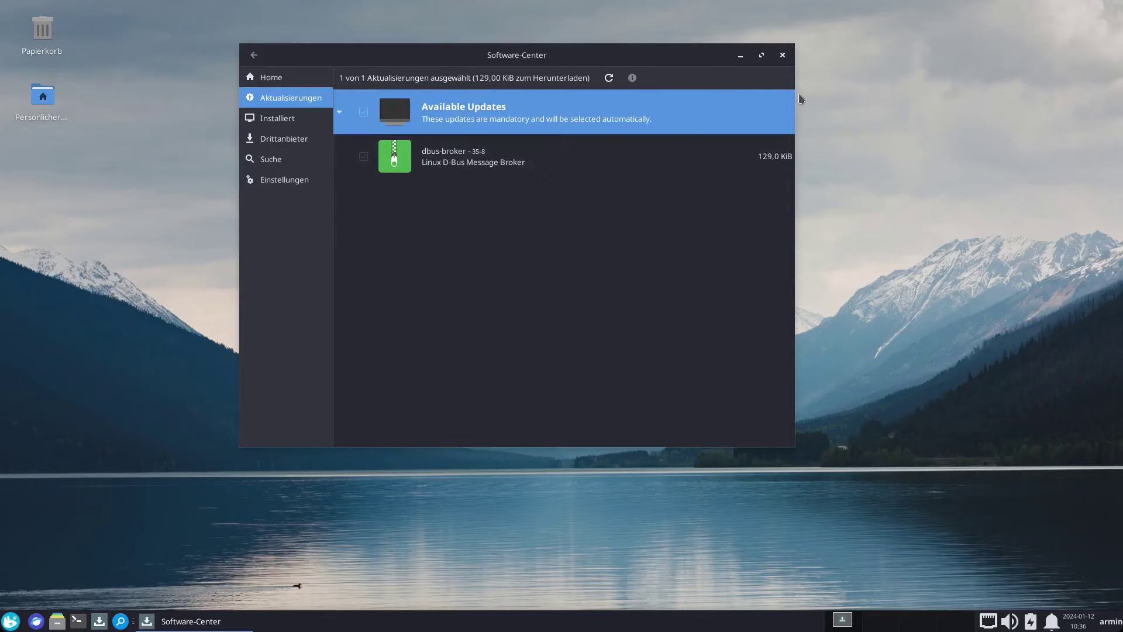
{"action": "left_click_drag", "start_coordinate": [825, 92], "coordinate": [913, 92]}
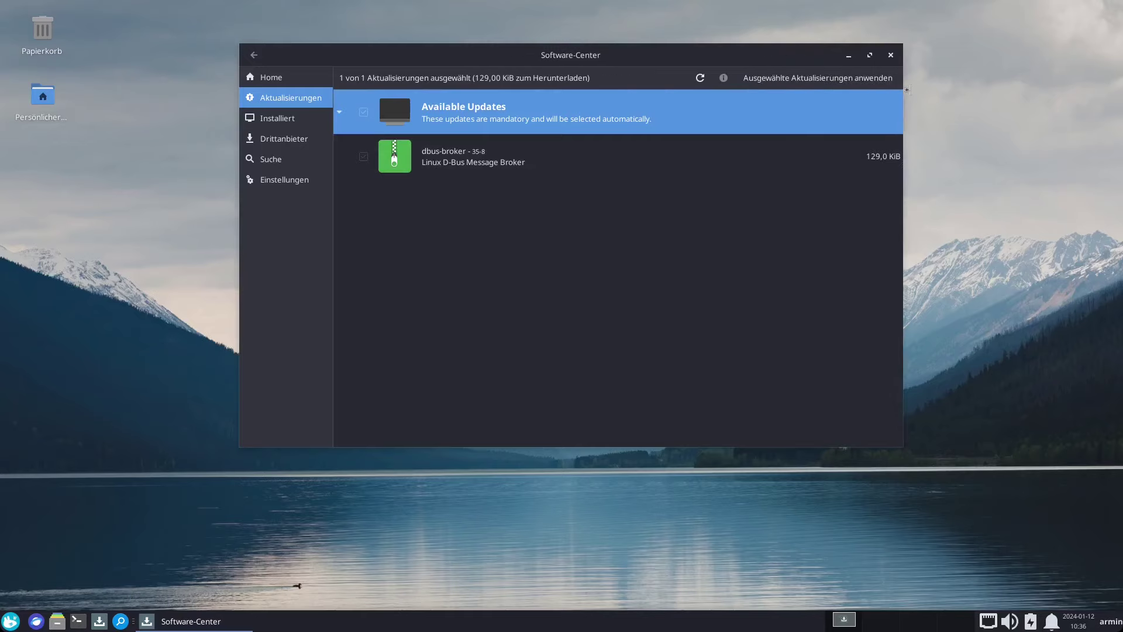
{"action": "left_click", "coordinate": [827, 83]}
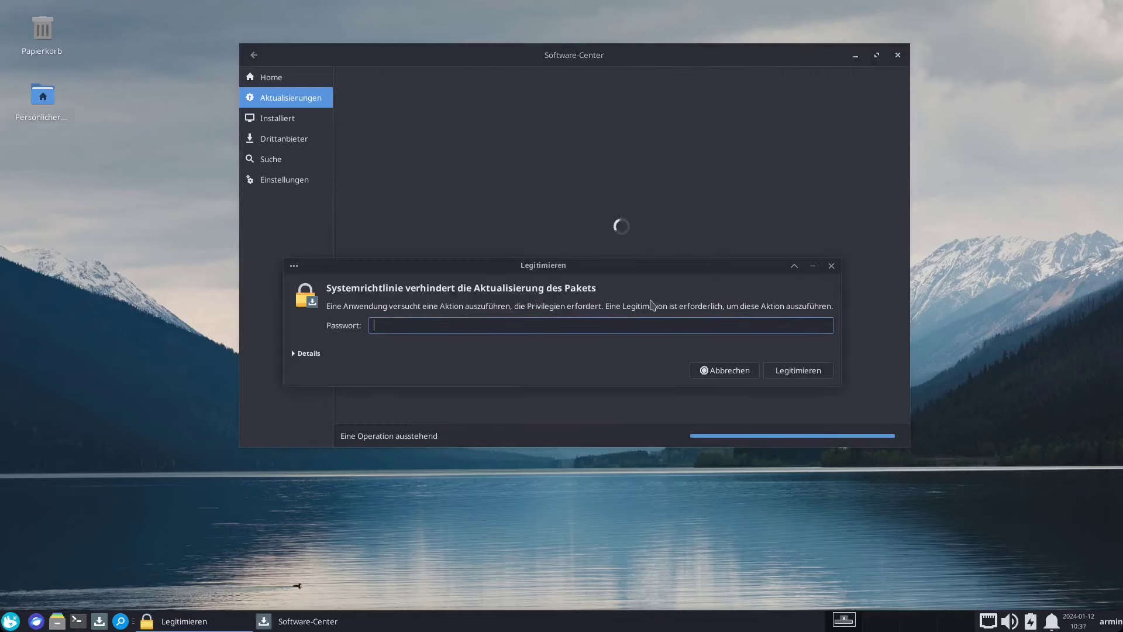
{"action": "type", "text": "•••"}
{"action": "key", "text": "Return"}
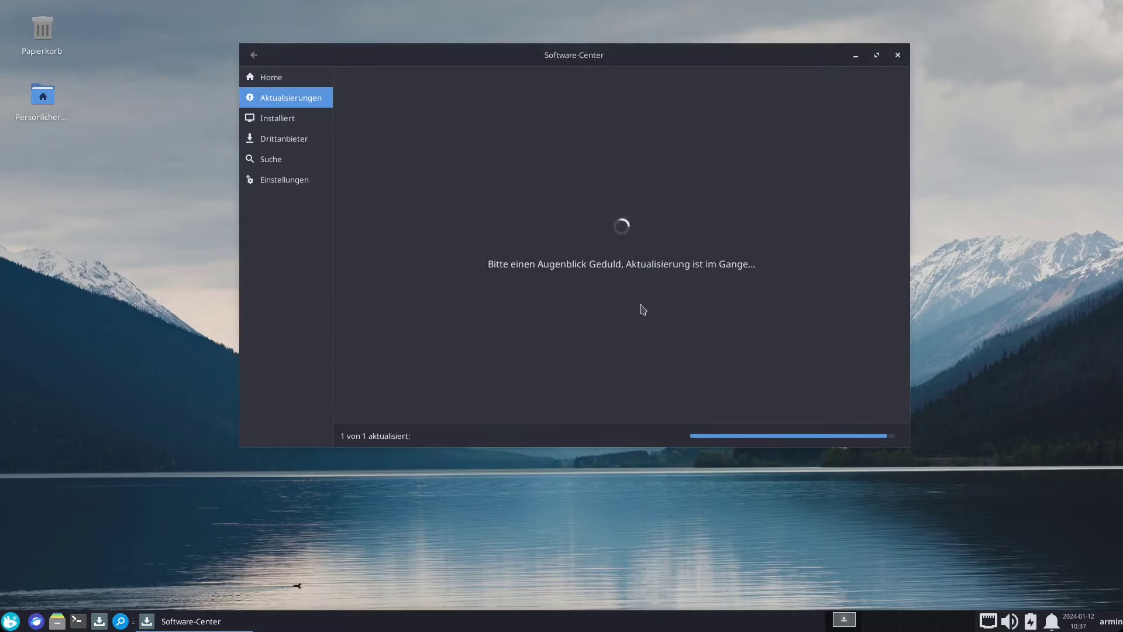
Step: Find neofetch in the Software Center and install it with its dependencies bdwgc and w3m, authorising with the account password
{"action": "left_click", "coordinate": [268, 159]}
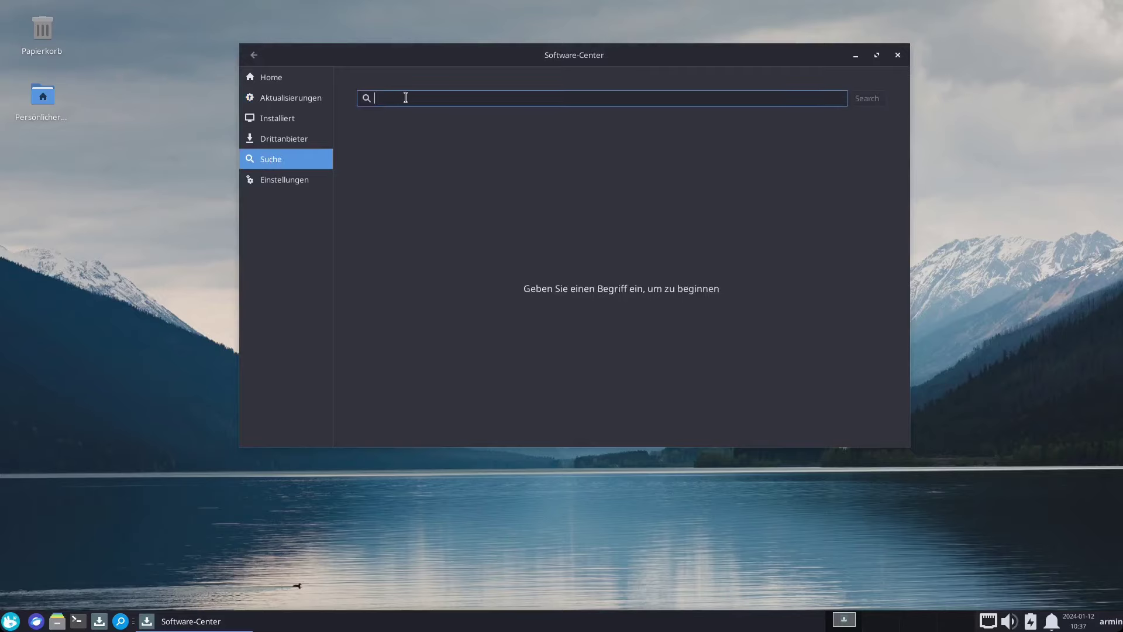
{"action": "type", "text": "ne"}
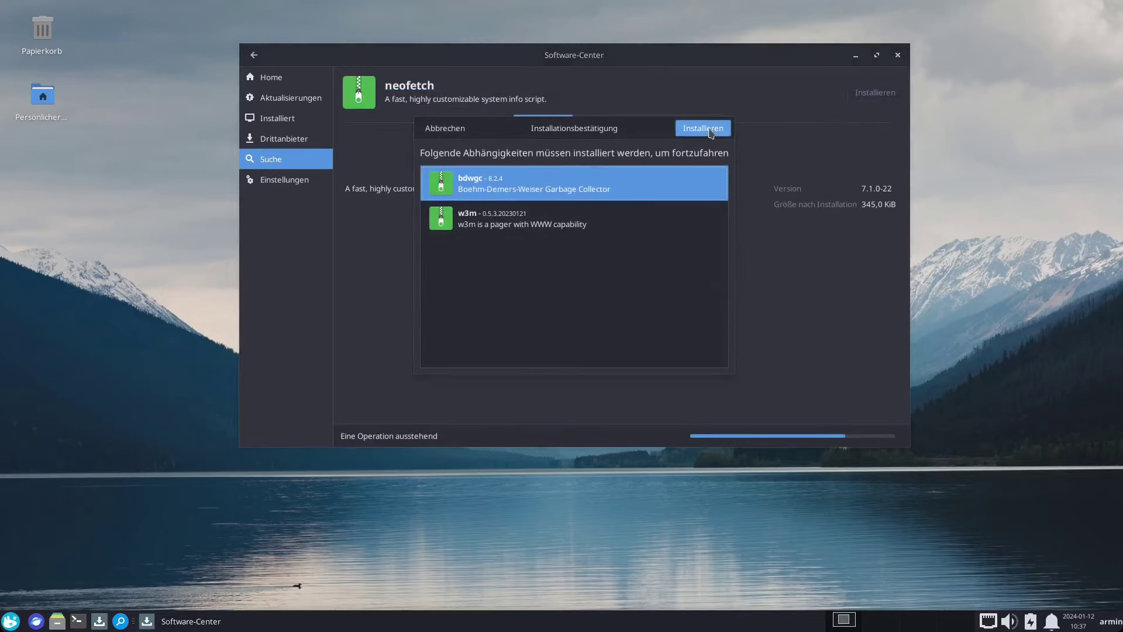
{"action": "left_click", "coordinate": [705, 127]}
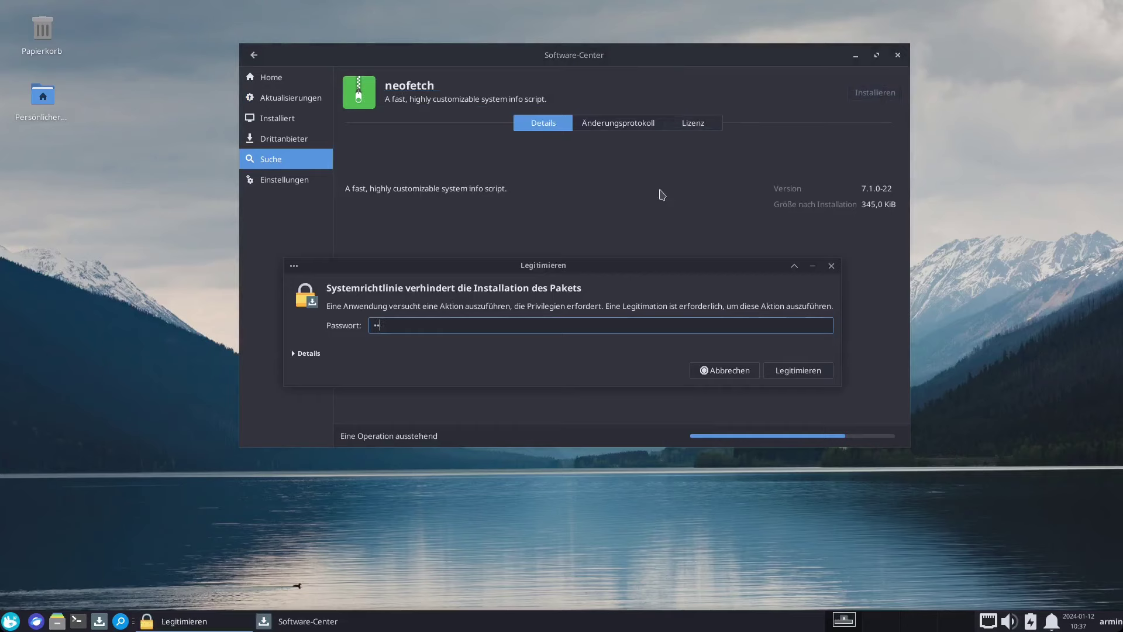
{"action": "key", "text": "Return"}
Step: Look through the Software Center's home categories, the installed packages and the third-party applications on offer
{"action": "left_click", "coordinate": [262, 78]}
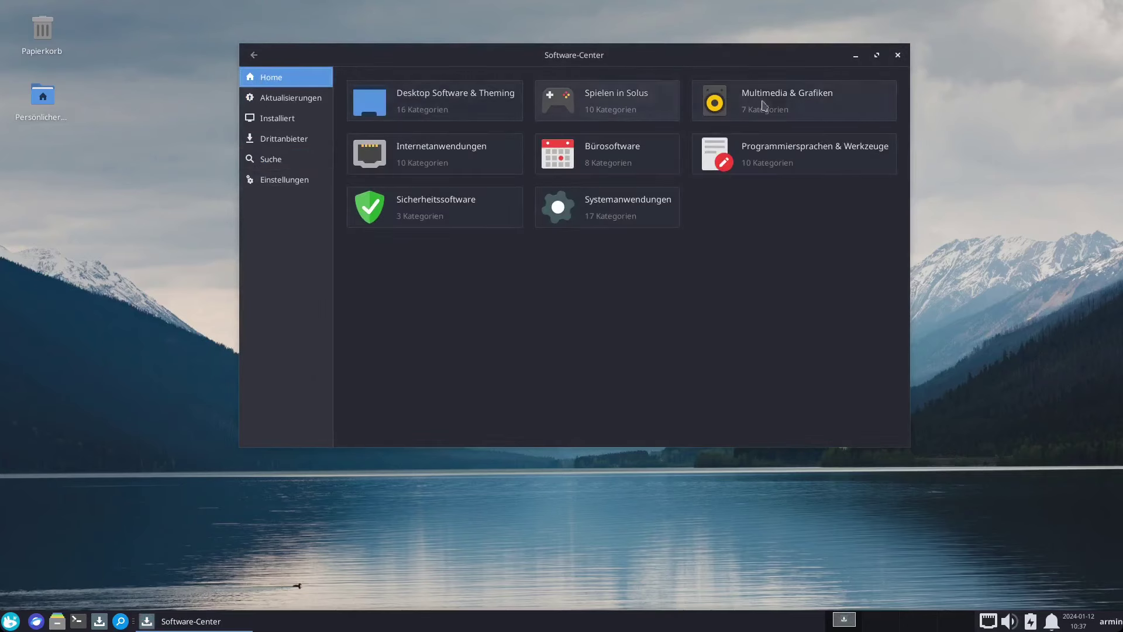
{"action": "left_click", "coordinate": [284, 125]}
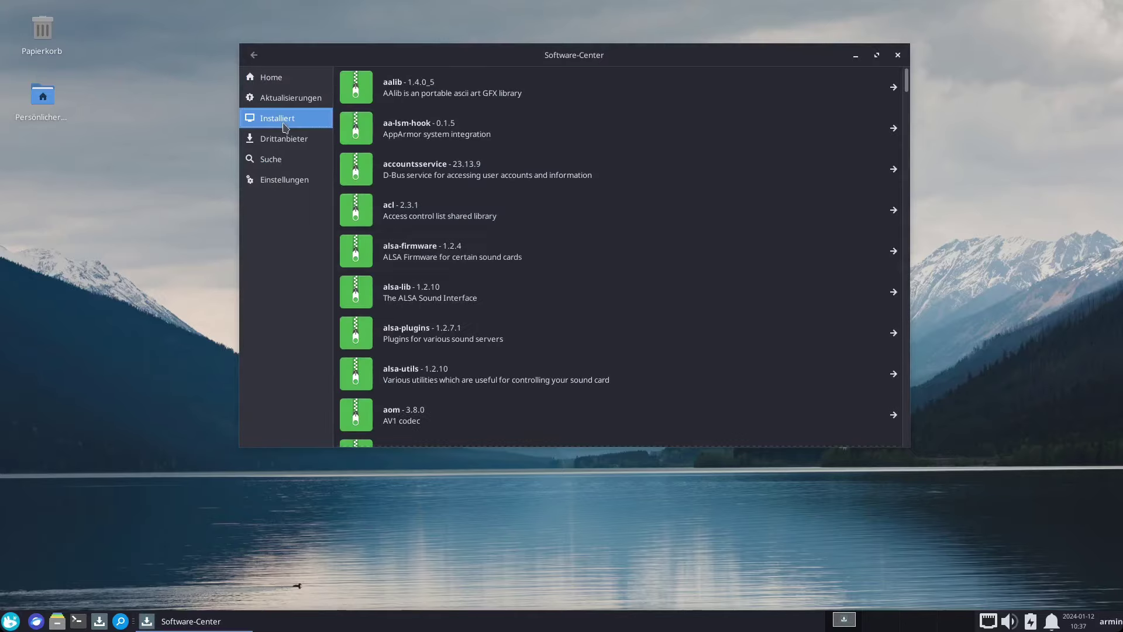
{"action": "scroll", "coordinate": [513, 244], "scroll_direction": "down", "scroll_amount": 10}
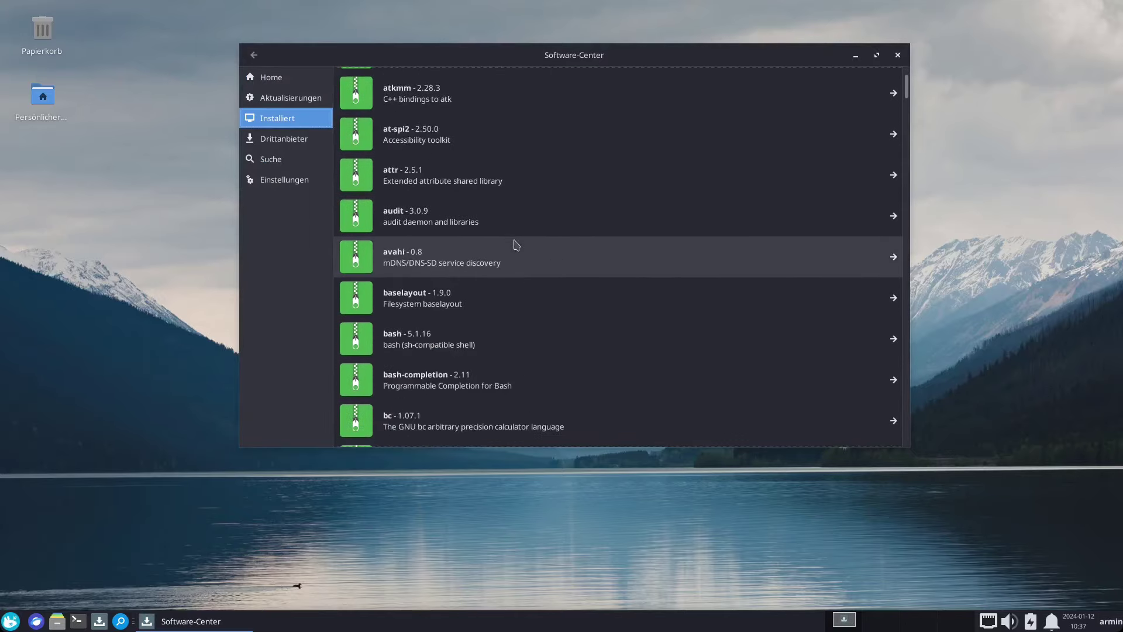
{"action": "scroll", "coordinate": [515, 244], "scroll_direction": "down", "scroll_amount": 10}
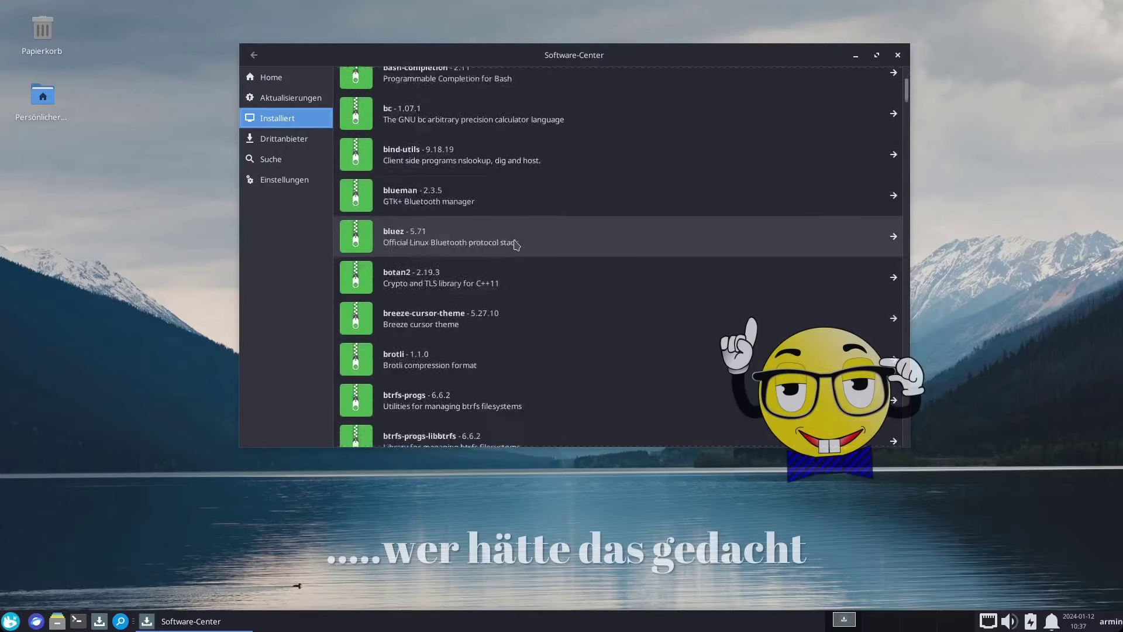
{"action": "left_click", "coordinate": [303, 144]}
{"action": "scroll", "coordinate": [529, 163], "scroll_direction": "down", "scroll_amount": 3}
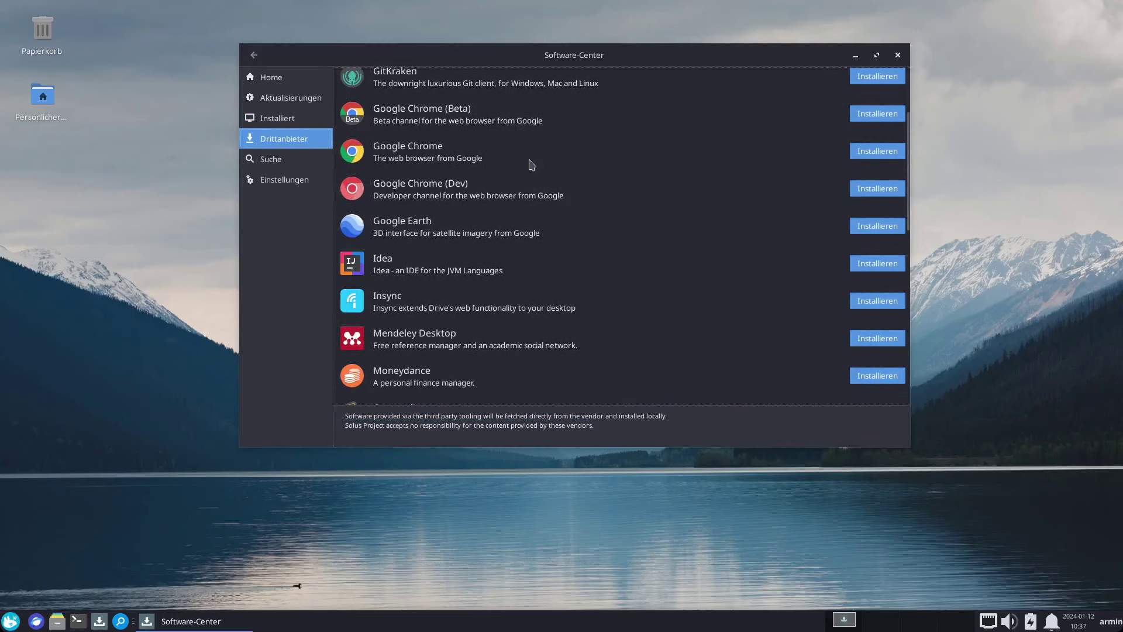
{"action": "scroll", "coordinate": [532, 165], "scroll_direction": "down", "scroll_amount": 10}
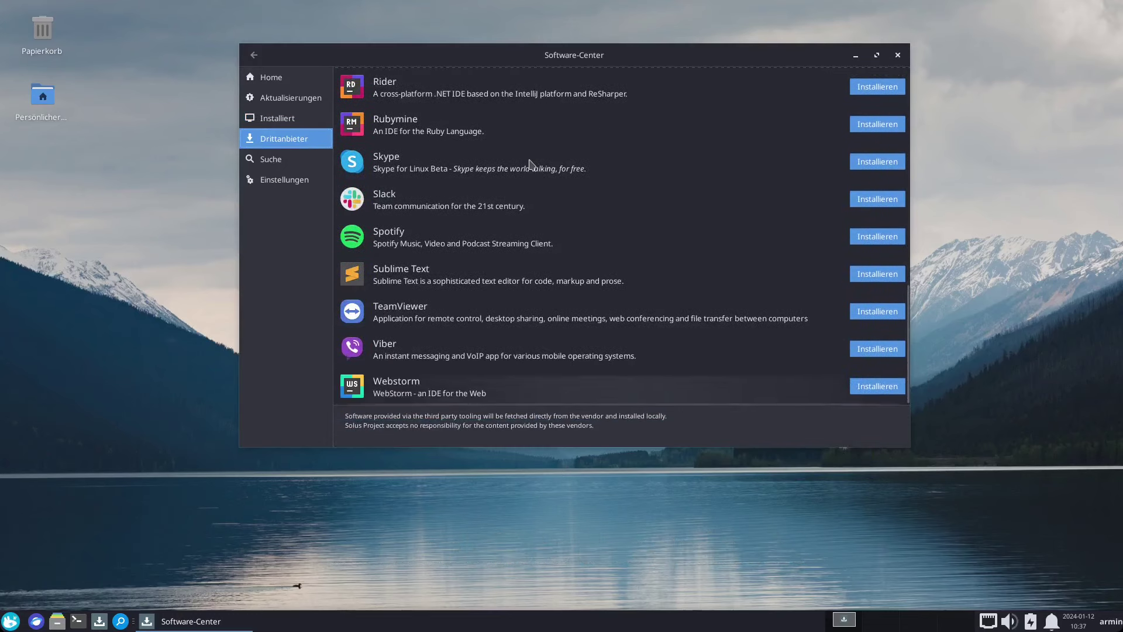
Step: Return from the neofetch page to an empty search, look for "onlyoff" and "wps", and clear the search term
{"action": "left_click", "coordinate": [275, 161]}
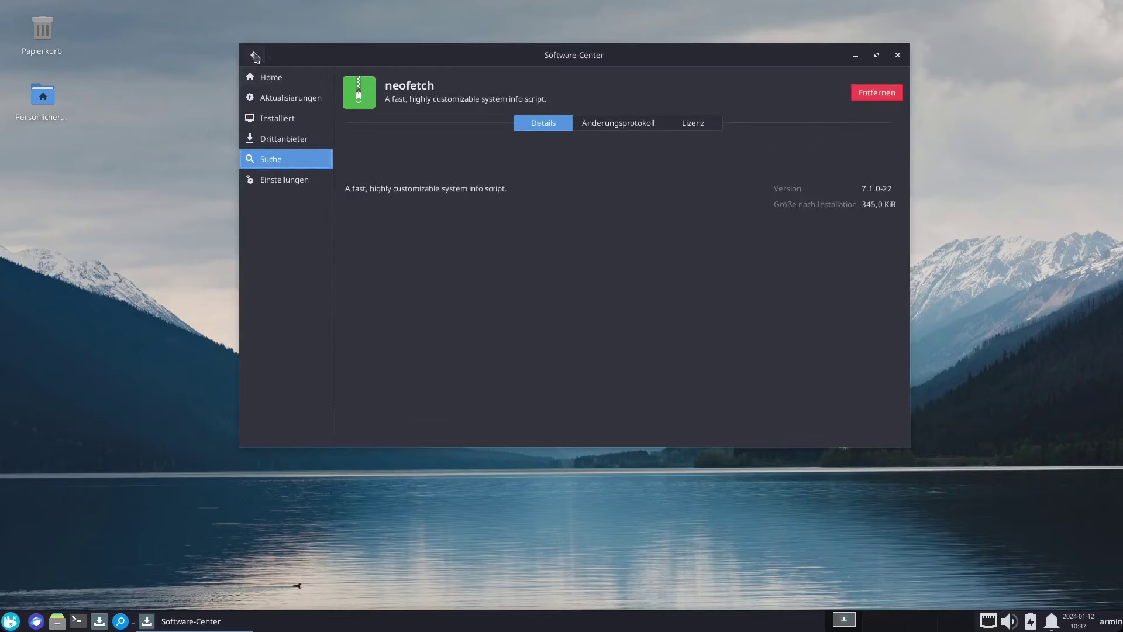
{"action": "left_click", "coordinate": [255, 57]}
{"action": "left_click", "coordinate": [837, 99]}
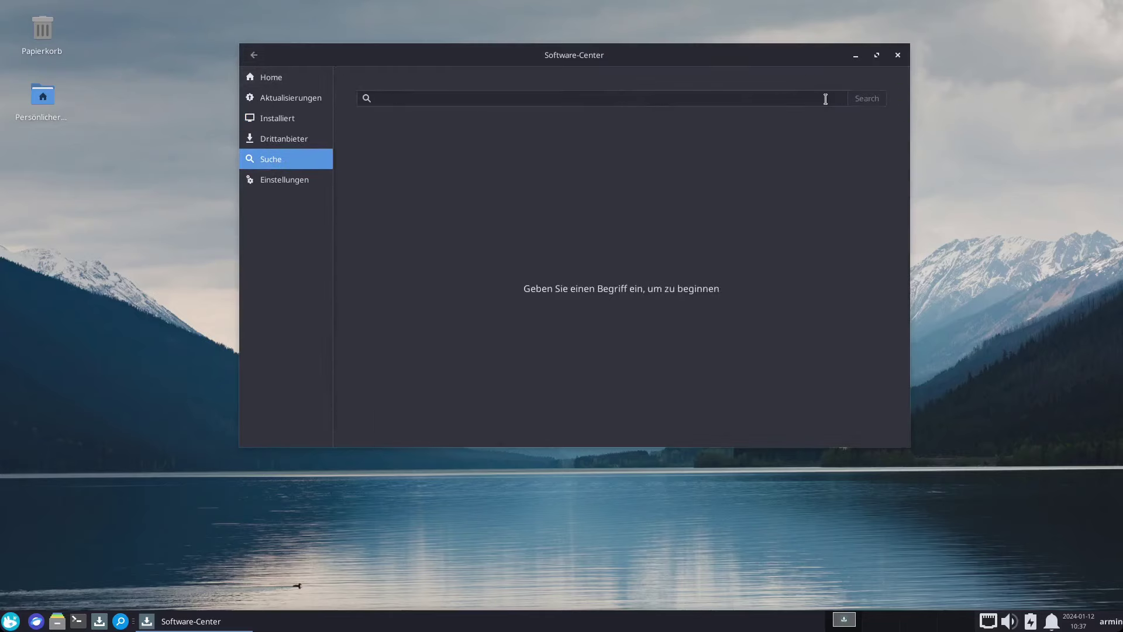
{"action": "left_click", "coordinate": [462, 97]}
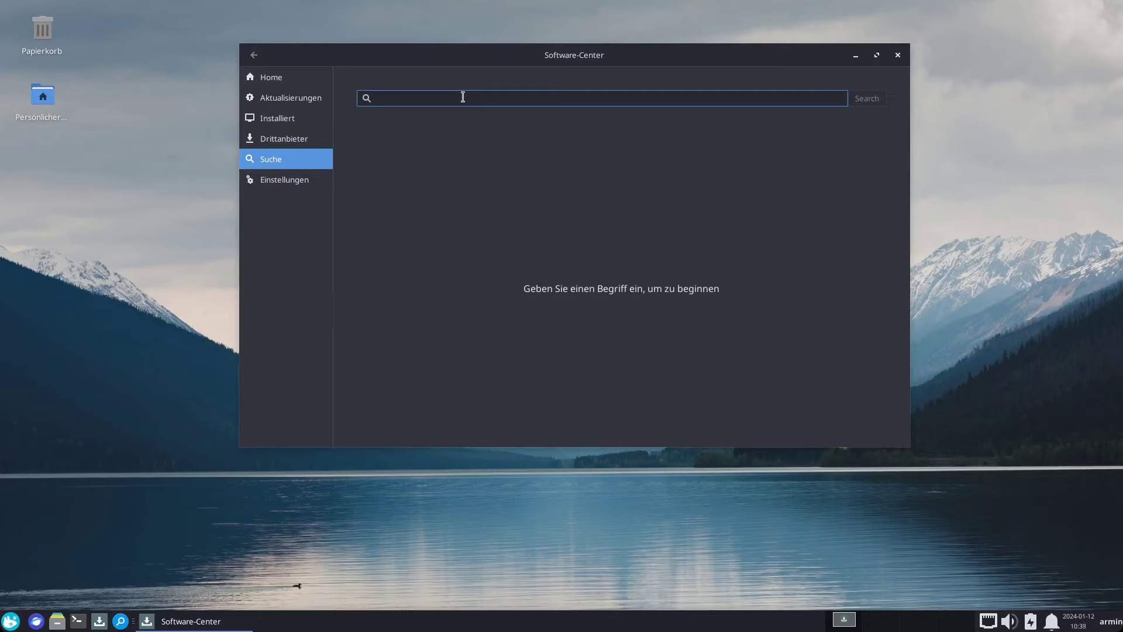
{"action": "type", "text": "onlyoff"}
{"action": "key", "text": "ctrl+a"}
{"action": "key", "text": "BackSpace"}
{"action": "type", "text": "wps"}
{"action": "key", "text": "ctrl+a"}
{"action": "key", "text": "BackSpace"}
Step: Examine the Software Center's settings, including the update frequency options, and close the Software Center
{"action": "left_click", "coordinate": [304, 181]}
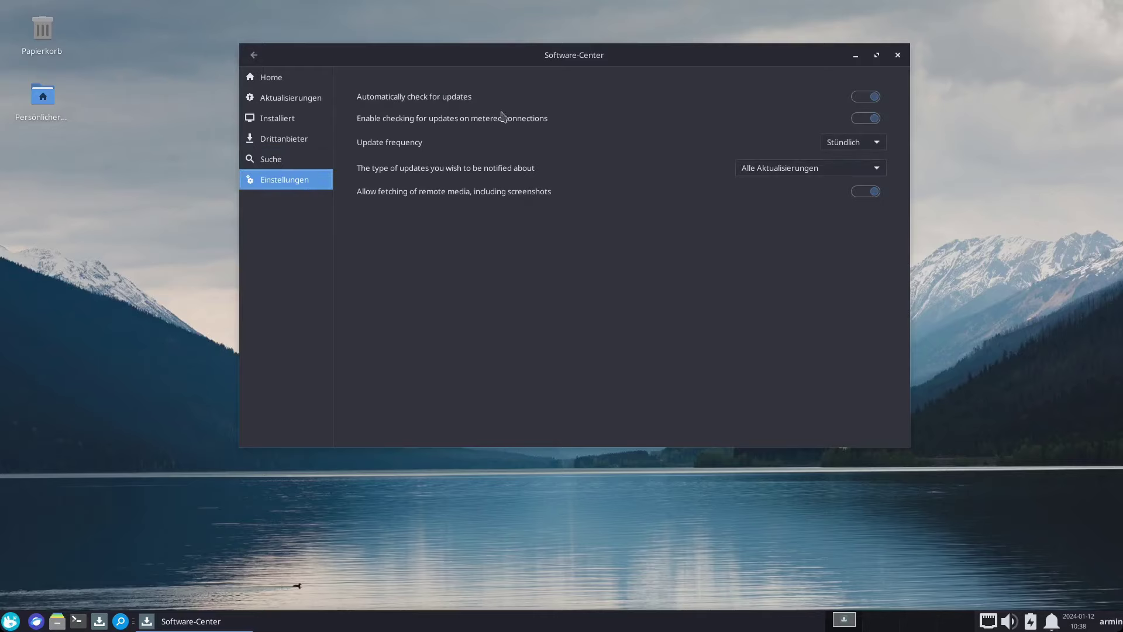
{"action": "left_click", "coordinate": [859, 143]}
{"action": "left_click", "coordinate": [844, 189]}
{"action": "left_click", "coordinate": [898, 55]}
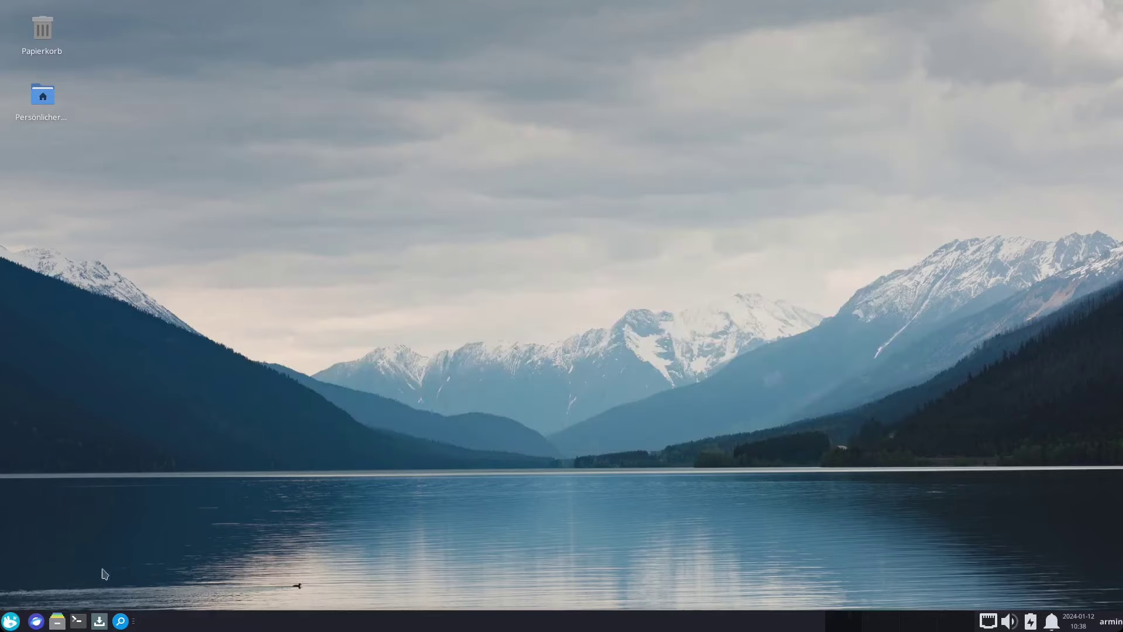
Step: Run neofetch in a new terminal, and enlarge the text by two zoom levels and the window to fit the whole output
{"action": "left_click", "coordinate": [78, 622]}
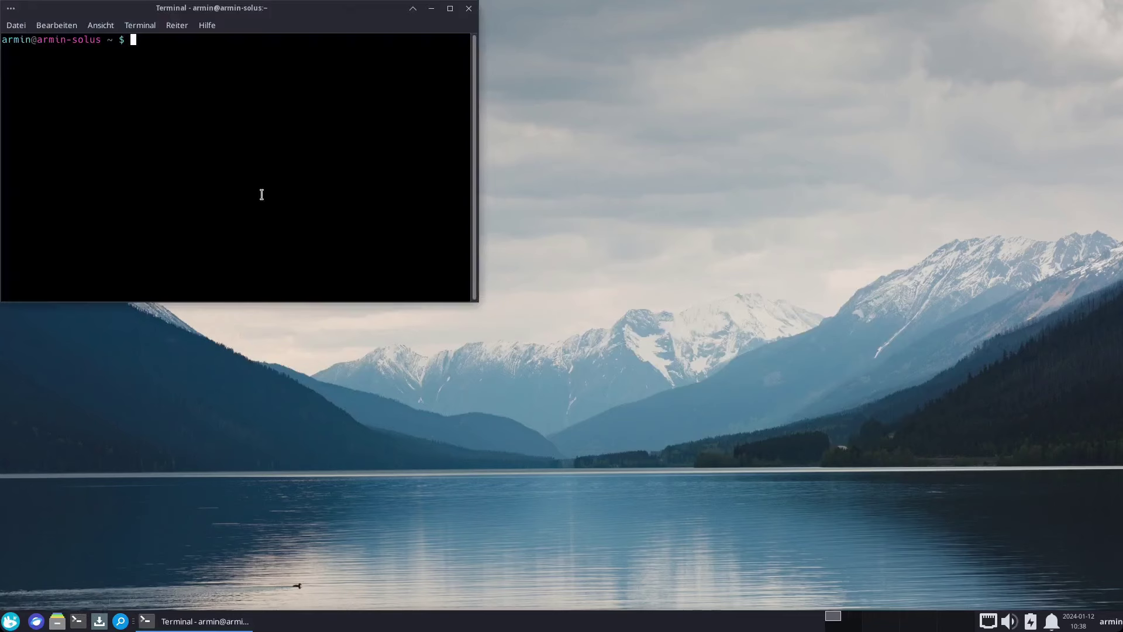
{"action": "type", "text": "neofetch"}
{"action": "key", "text": "Return"}
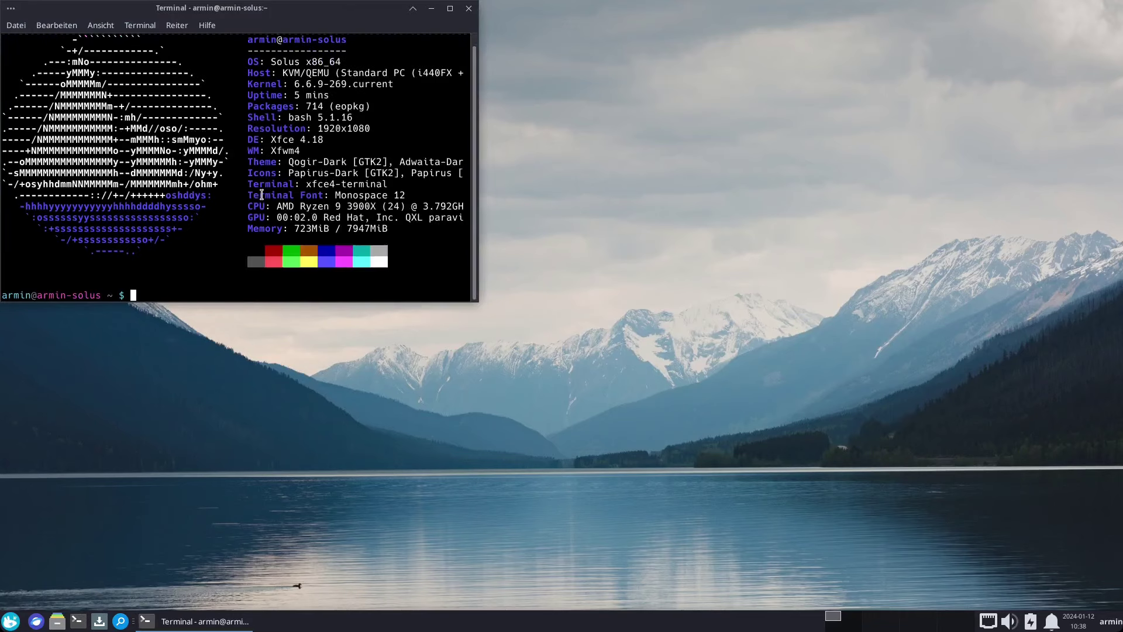
{"action": "key", "text": "ctrl+plus"}
{"action": "key", "text": "ctrl+plus"}
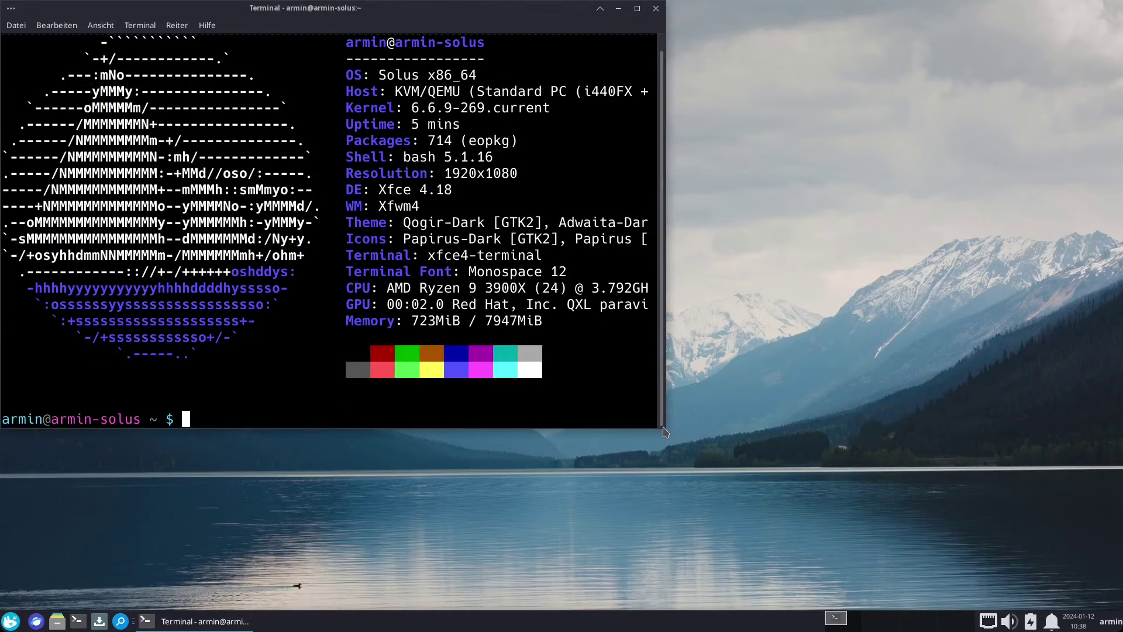
{"action": "left_click_drag", "start_coordinate": [666, 433], "coordinate": [748, 494]}
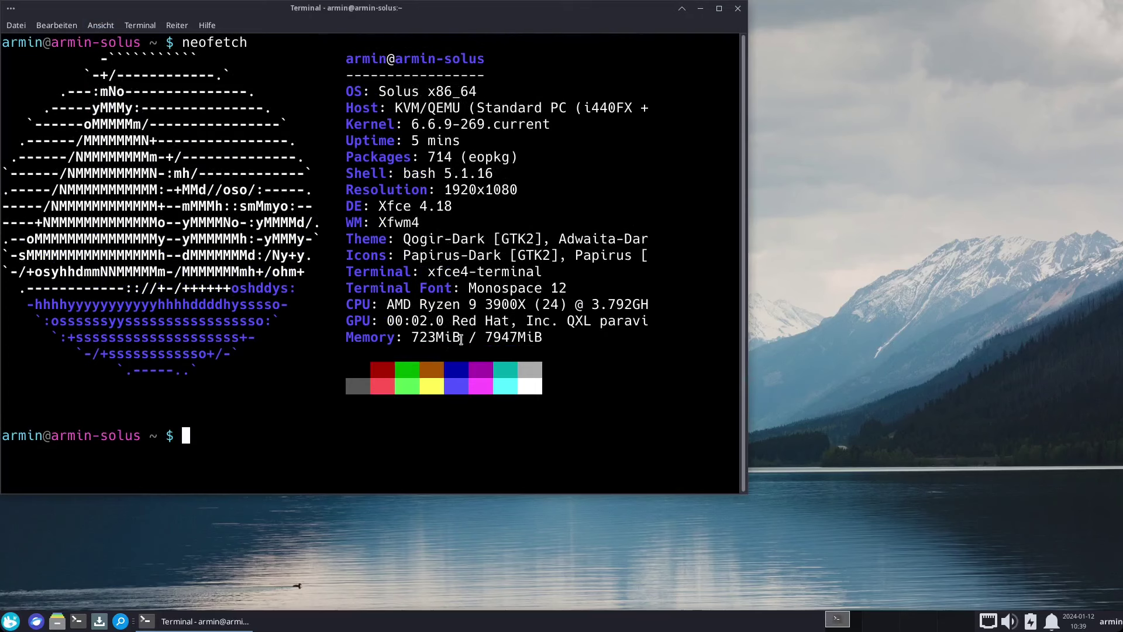
Step: Examine the memory usage, package count and kernel version in the neofetch output by highlighting each value, and close the terminal
{"action": "left_click_drag", "start_coordinate": [461, 339], "coordinate": [413, 339]}
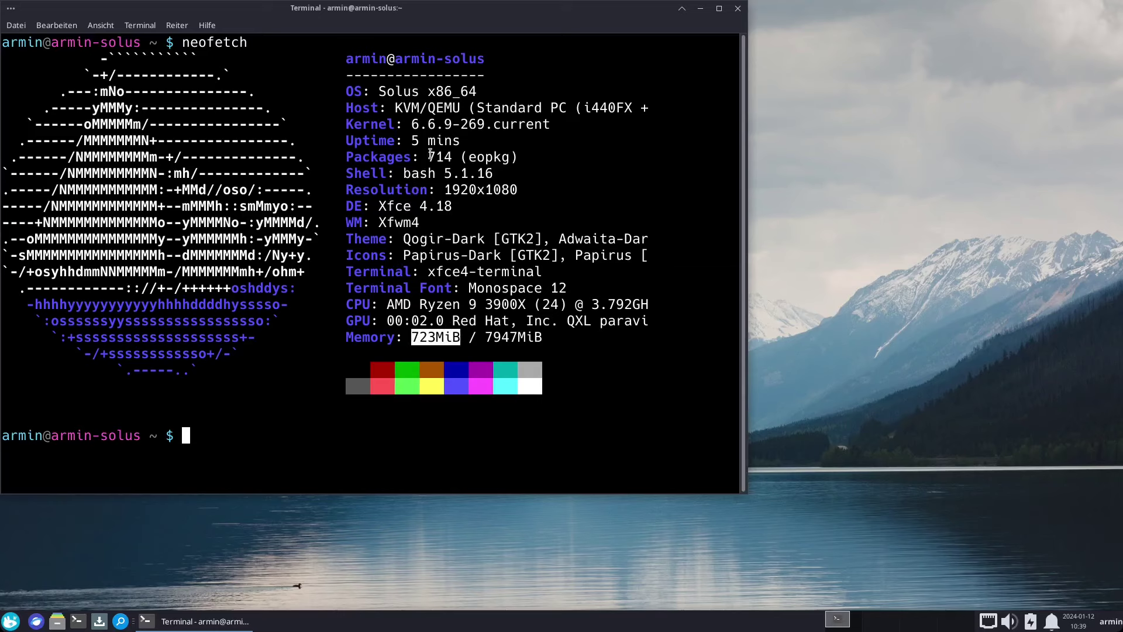
{"action": "left_click_drag", "start_coordinate": [427, 157], "coordinate": [450, 157]}
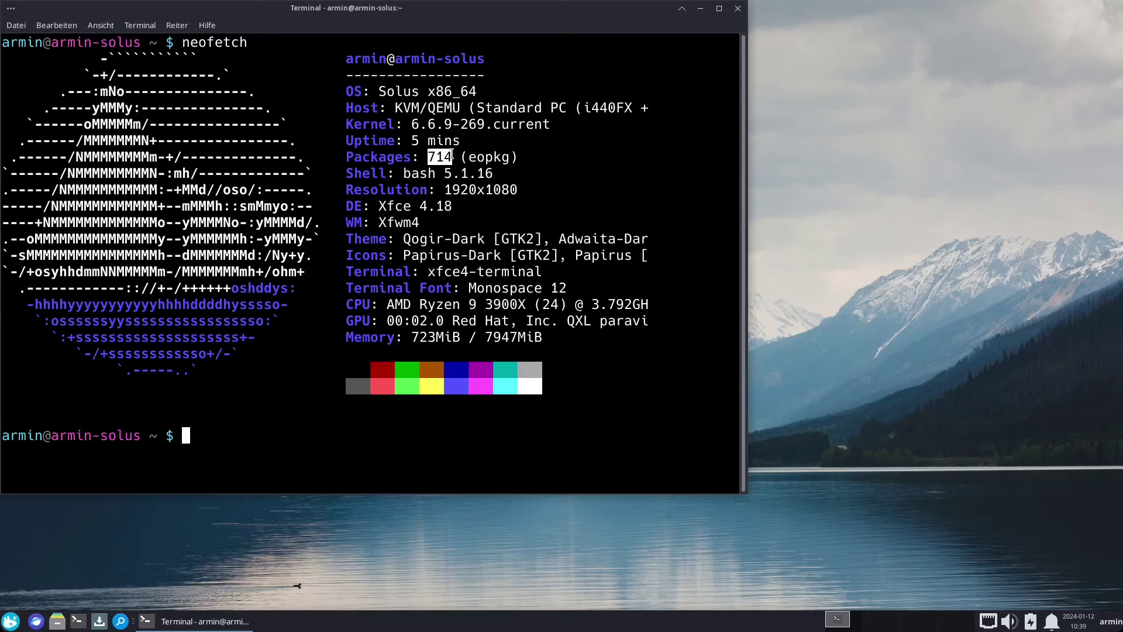
{"action": "left_click_drag", "start_coordinate": [413, 124], "coordinate": [486, 123]}
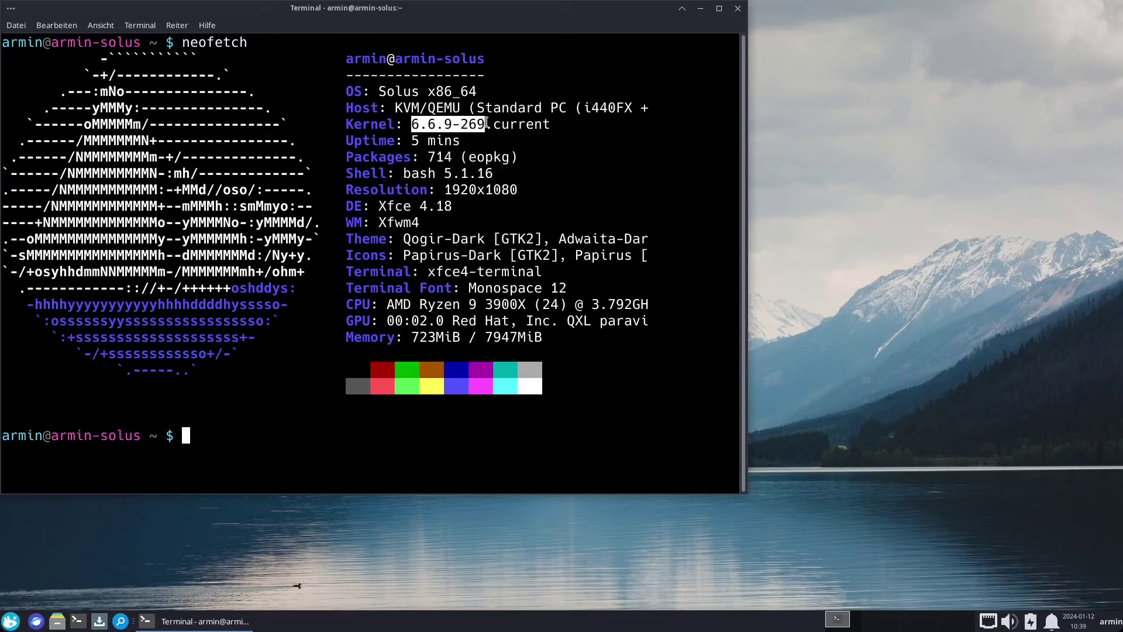
{"action": "left_click_drag", "start_coordinate": [413, 124], "coordinate": [484, 124]}
{"action": "left_click", "coordinate": [549, 137]}
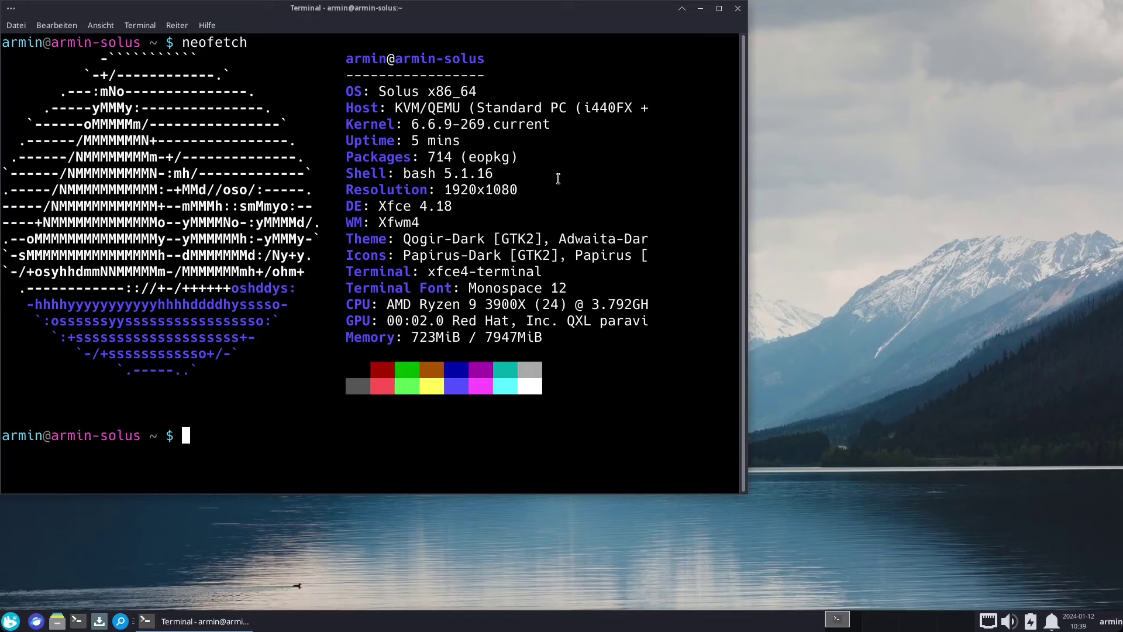
{"action": "key", "text": "ctrl+d"}
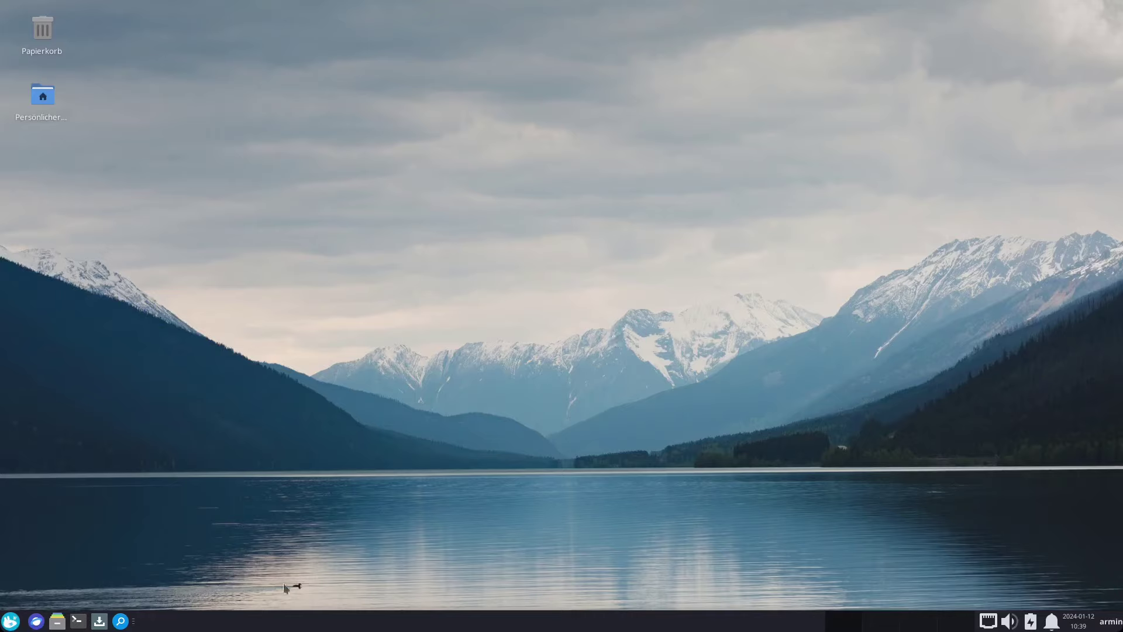
Step: Examine the desktop's appearance settings for interface style, icons, fonts and general options from the settings manager, and close them
{"action": "left_click", "coordinate": [15, 621]}
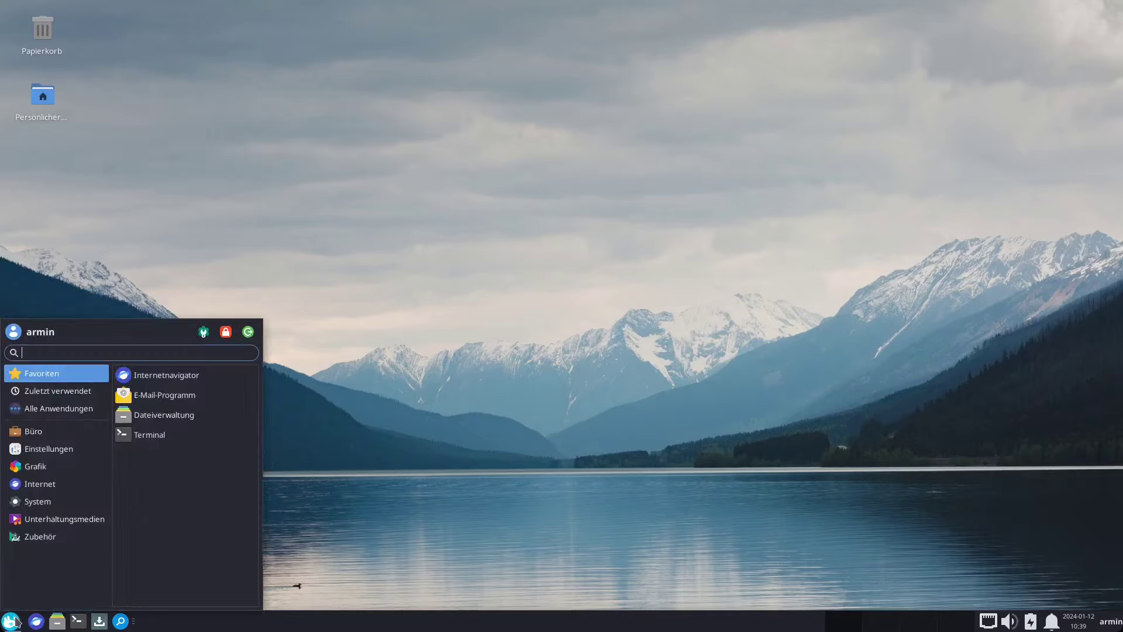
{"action": "left_click", "coordinate": [205, 328]}
{"action": "left_click", "coordinate": [696, 226]}
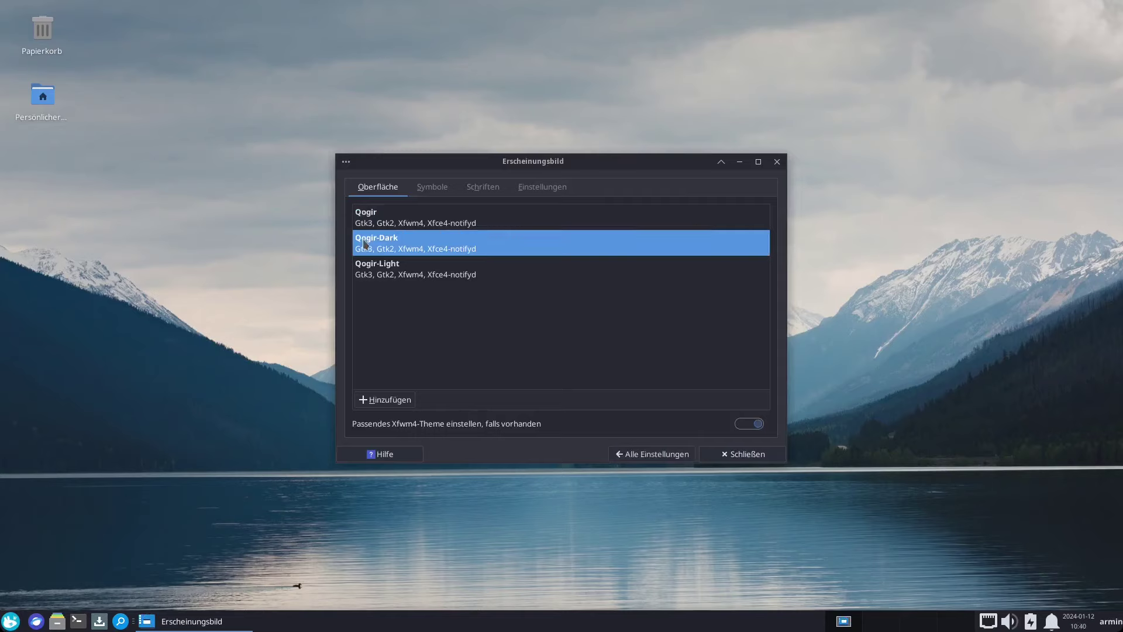
{"action": "left_click", "coordinate": [427, 193]}
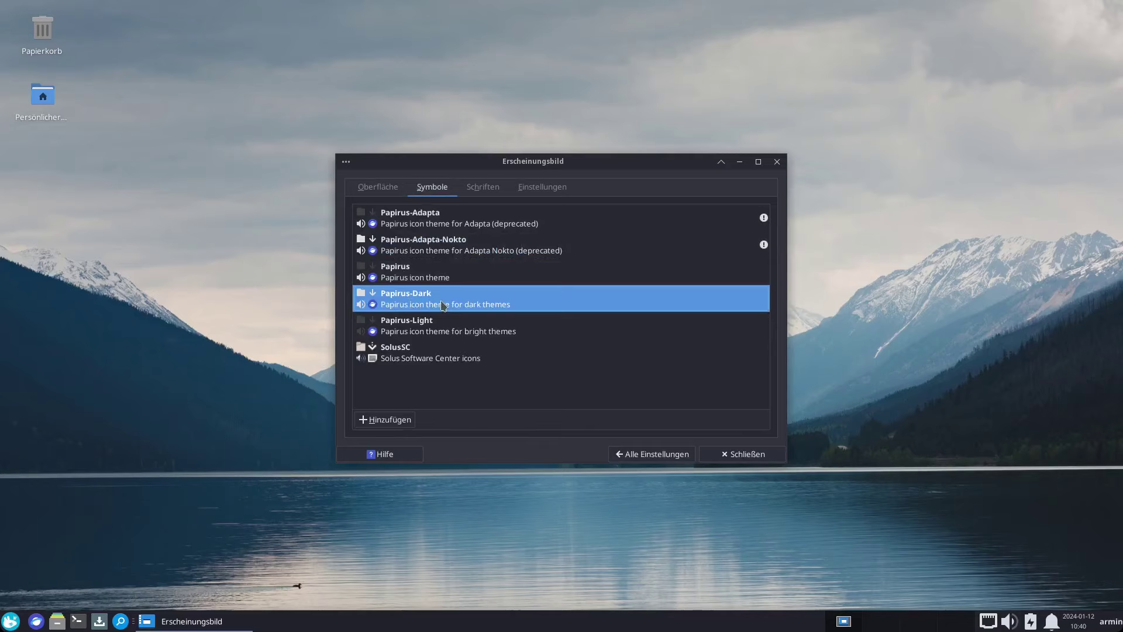
{"action": "left_click", "coordinate": [479, 188]}
{"action": "left_click", "coordinate": [555, 187]}
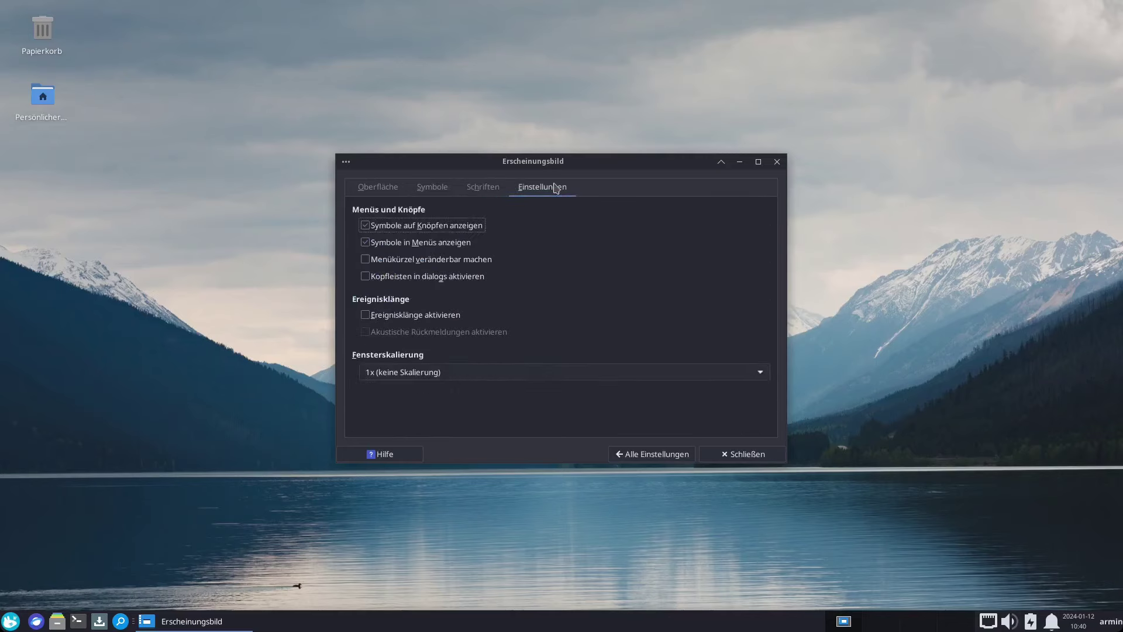
{"action": "key", "text": "Escape"}
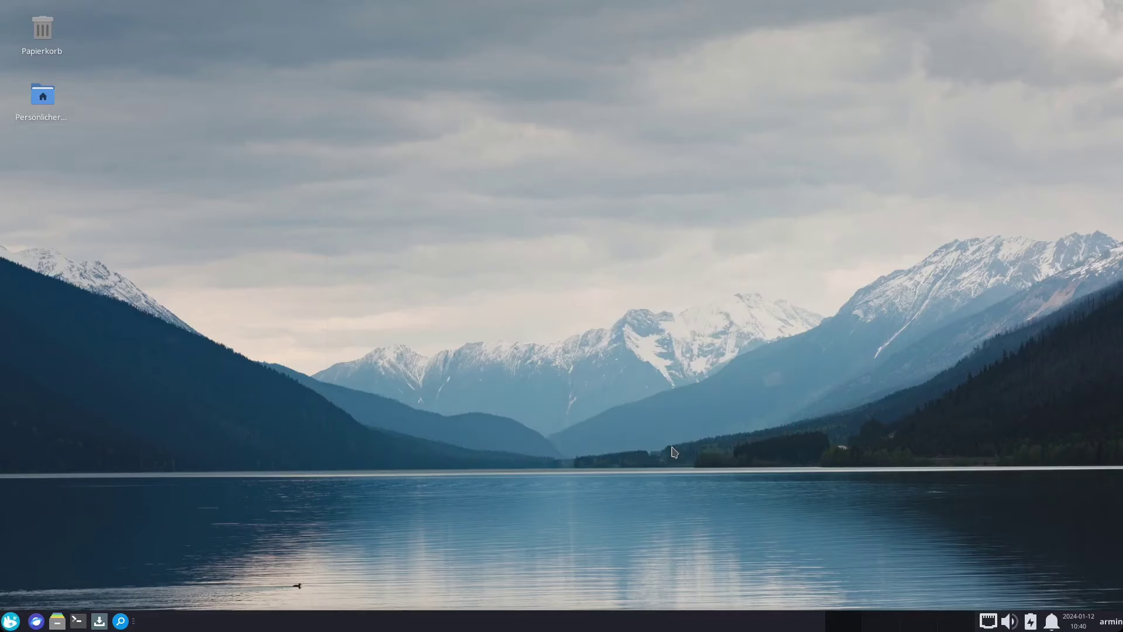